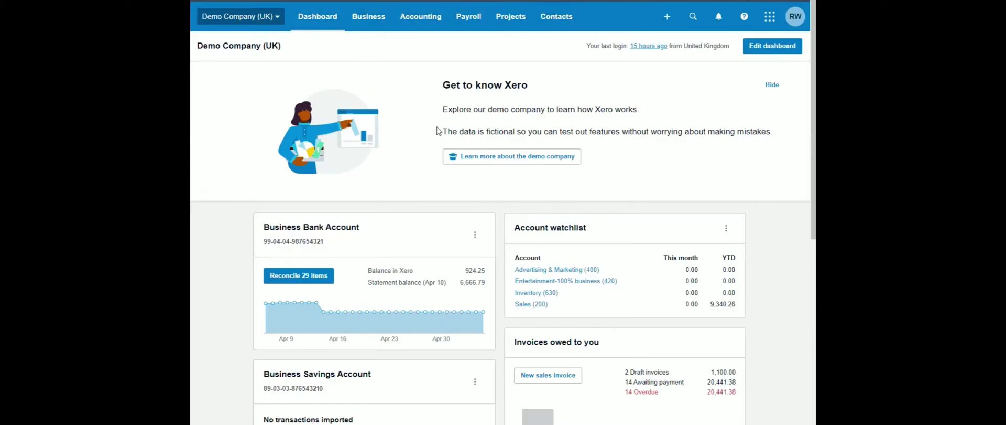
Generate the next-30-days short-term cash flow projection for the Business Bank Account
scroll(438, 131, "down", 2)
scroll(354, 119, "down", 2)
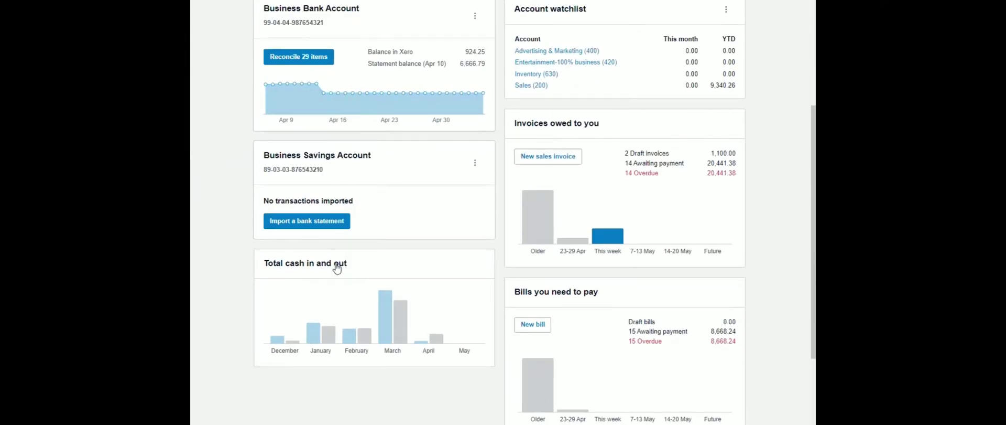
scroll(369, 265, "up", 2)
scroll(370, 257, "up", 1)
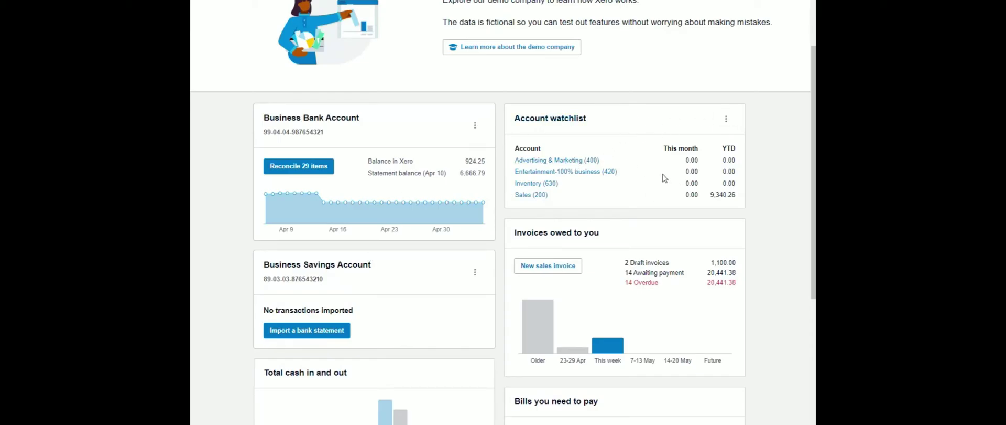
scroll(653, 173, "down", 2)
scroll(653, 173, "down", 2)
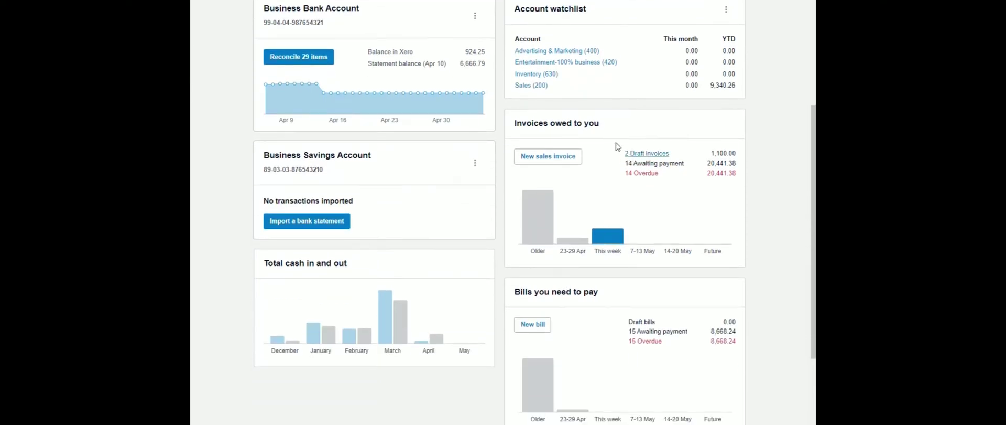
scroll(551, 126, "down", 5)
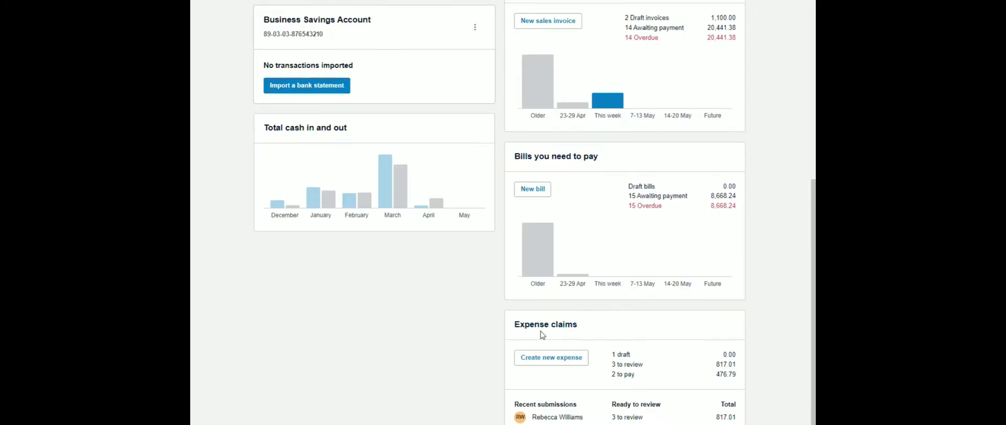
scroll(550, 330, "up", 12)
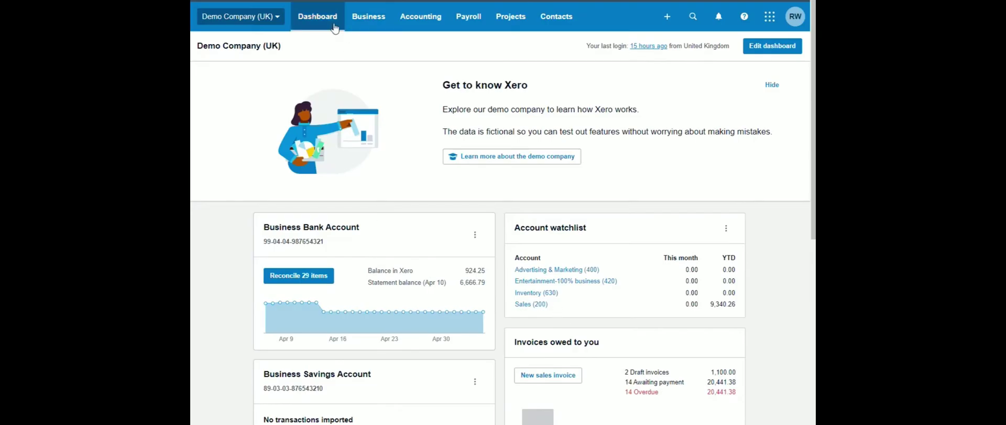
left_click(370, 20)
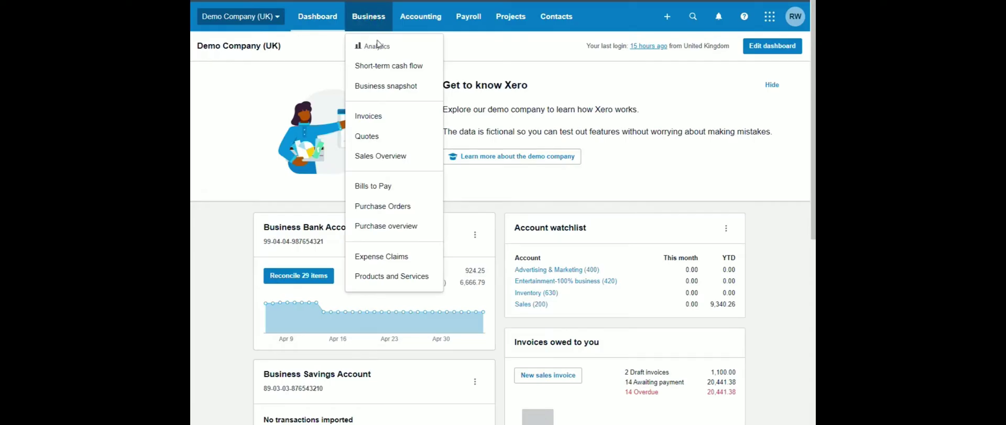
left_click(396, 67)
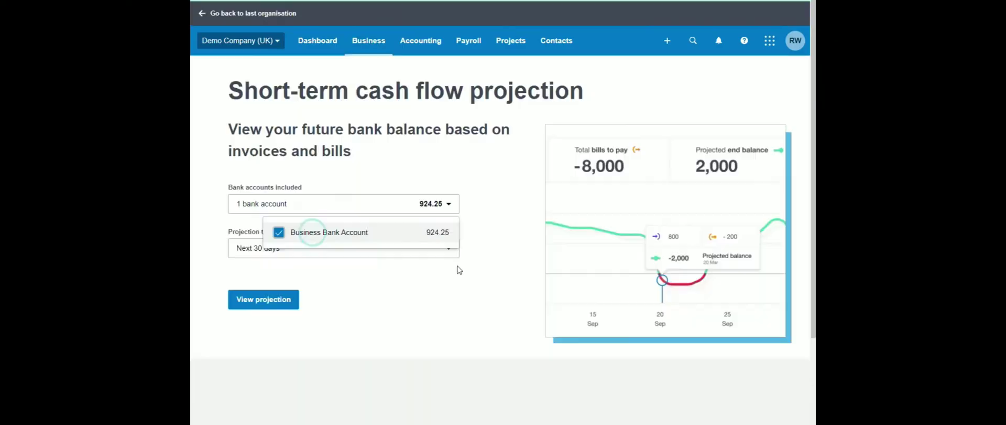
left_click(485, 245)
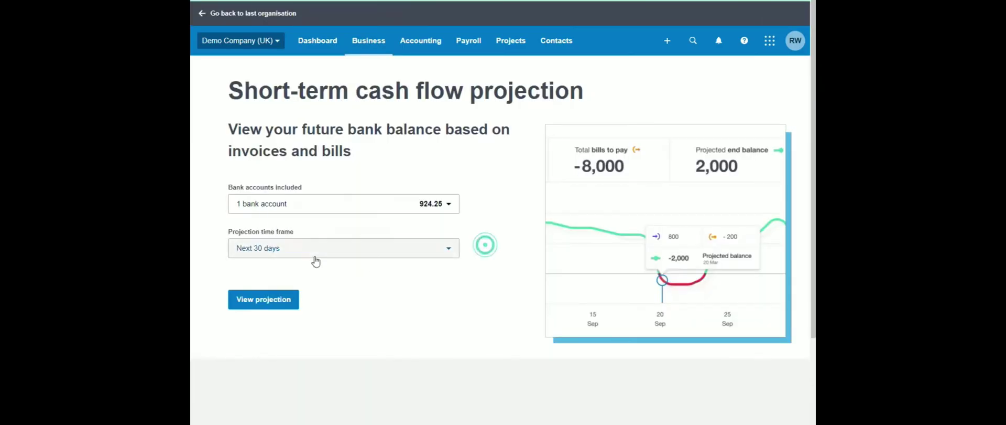
left_click(275, 300)
Review the projection results, which show a projected end balance of -£373
scroll(244, 283, "down", 2)
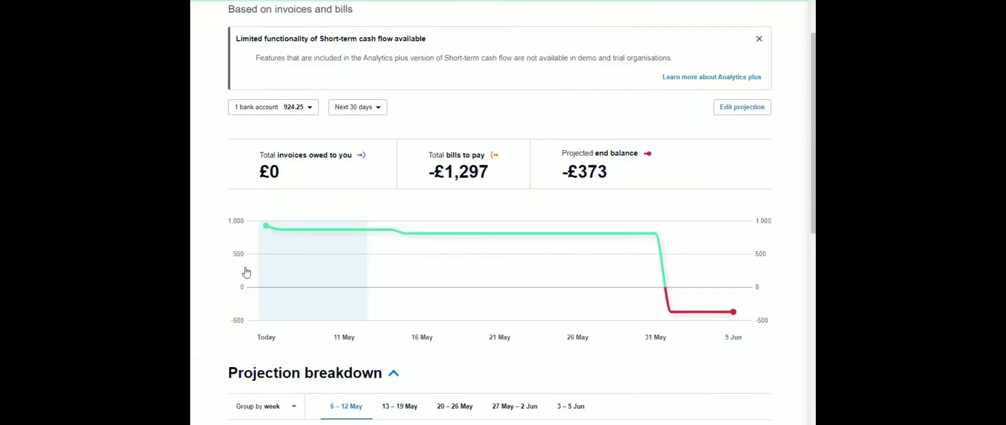
scroll(247, 271, "down", 7)
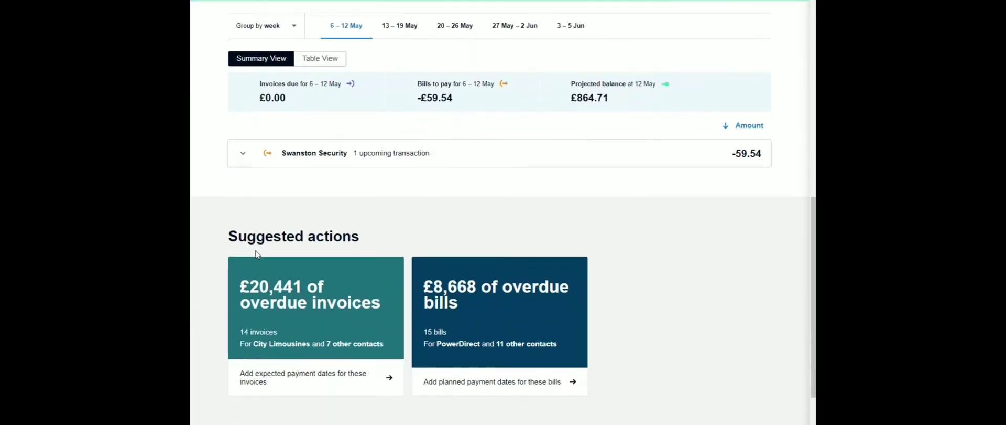
scroll(256, 249, "down", 1)
scroll(260, 222, "up", 1)
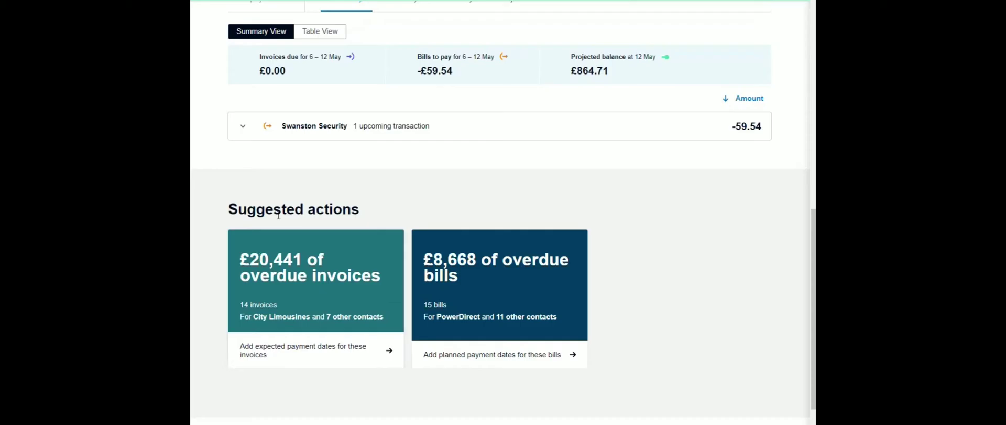
scroll(487, 294, "up", 4)
scroll(487, 296, "up", 6)
left_click(370, 47)
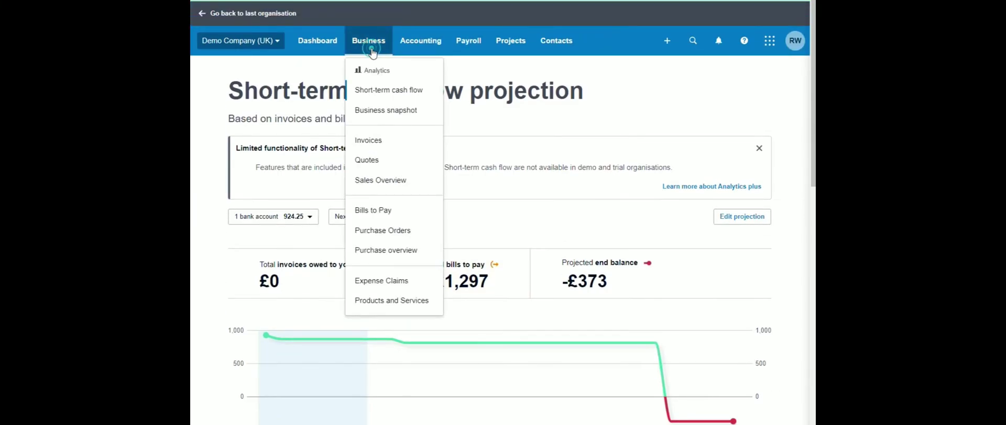
Open the Business snapshot and review its figures, including profit 6,854 and expenses 2,486
left_click(384, 111)
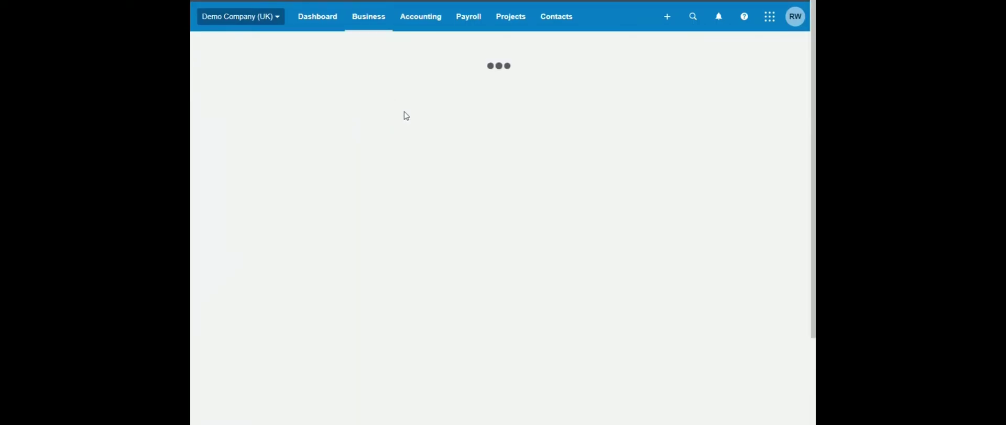
scroll(294, 152, "down", 1)
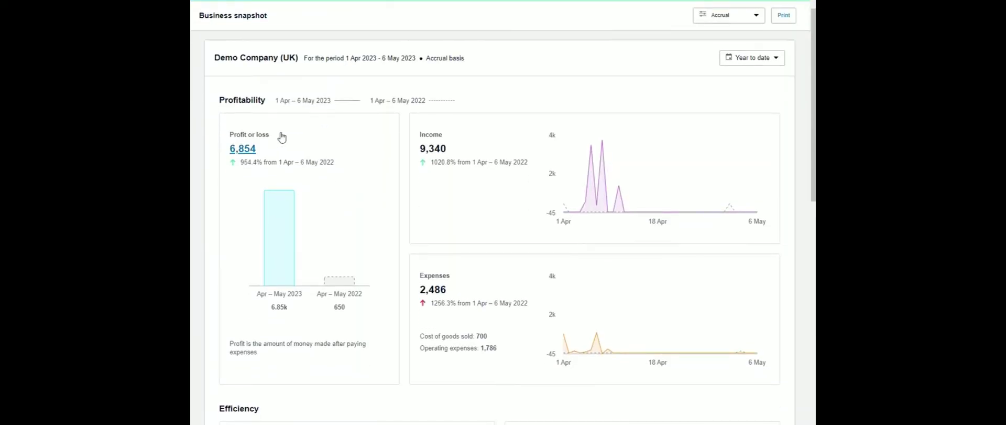
scroll(498, 168, "down", 3)
scroll(497, 167, "down", 2)
scroll(548, 195, "down", 2)
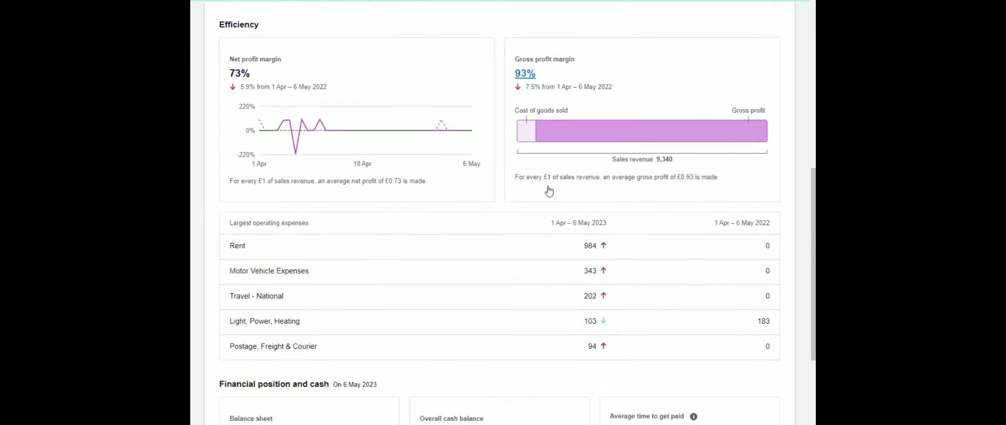
scroll(549, 190, "down", 3)
scroll(551, 187, "up", 3)
scroll(551, 187, "down", 3)
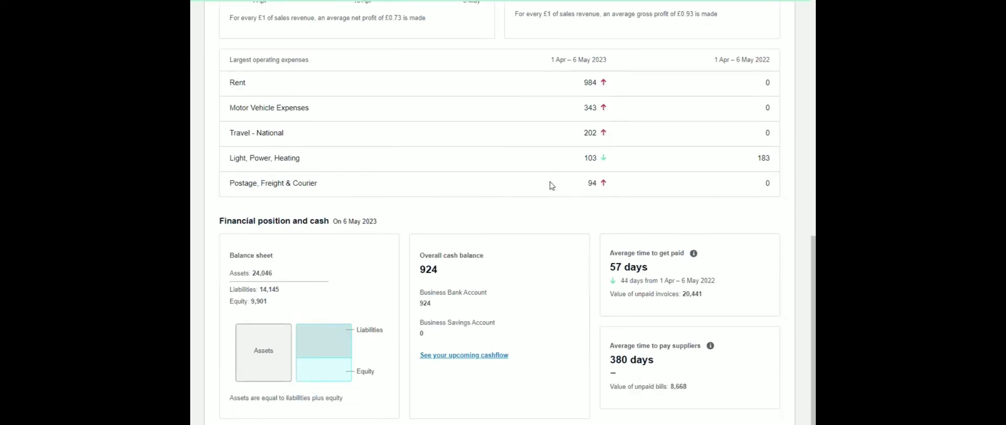
scroll(552, 185, "down", 1)
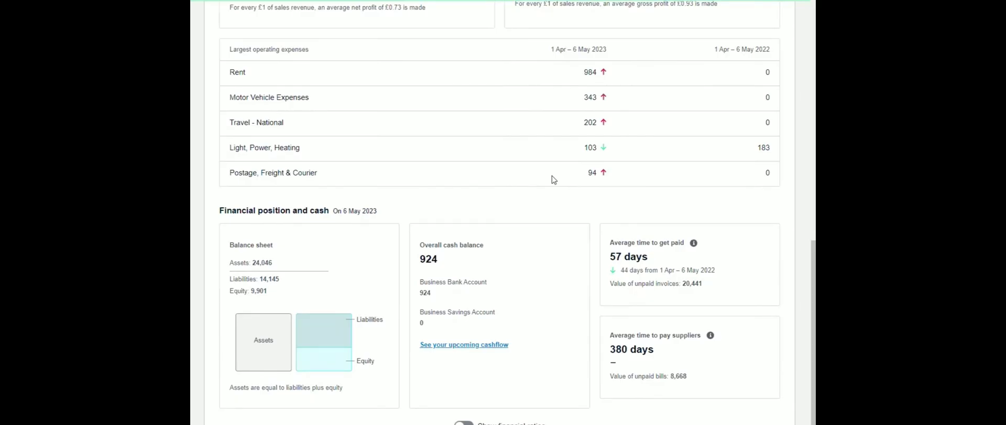
scroll(573, 286, "up", 13)
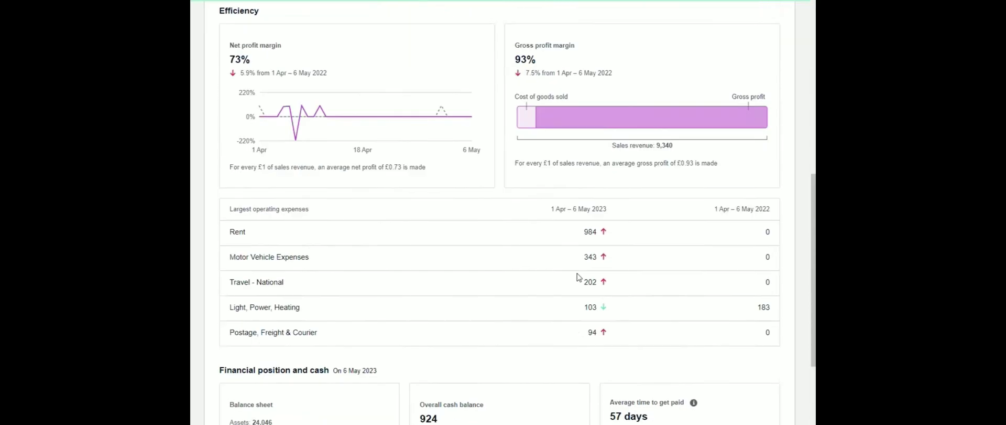
Open the Business dropdown menu above the snapshot
left_click(365, 42)
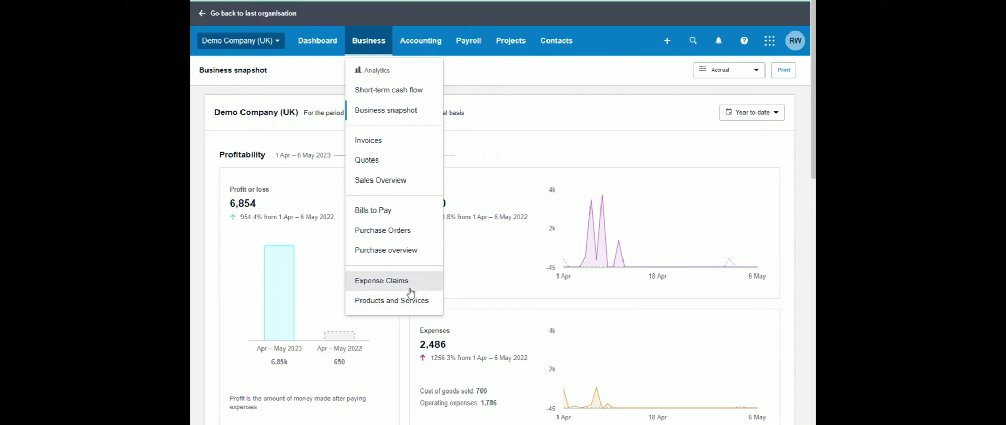
From the Accounting menu, bring up the link options for Reports to open it in a new tab
left_click(410, 43)
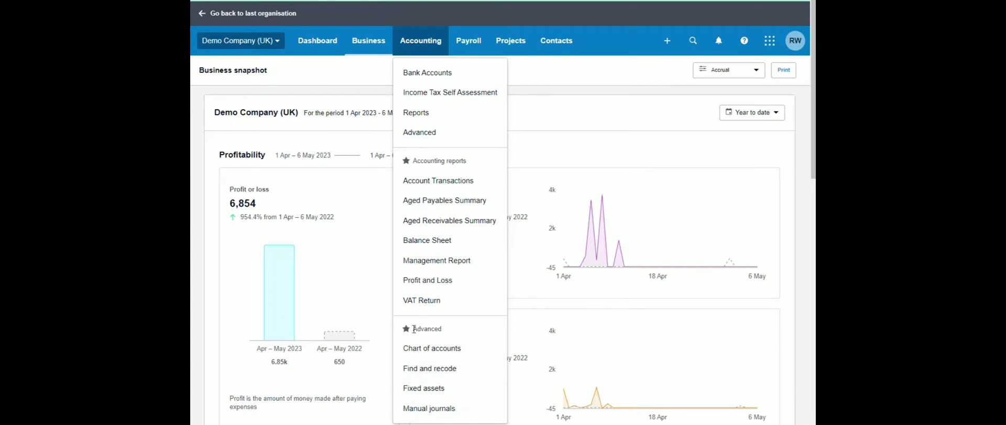
right_click(459, 115)
left_click(470, 129)
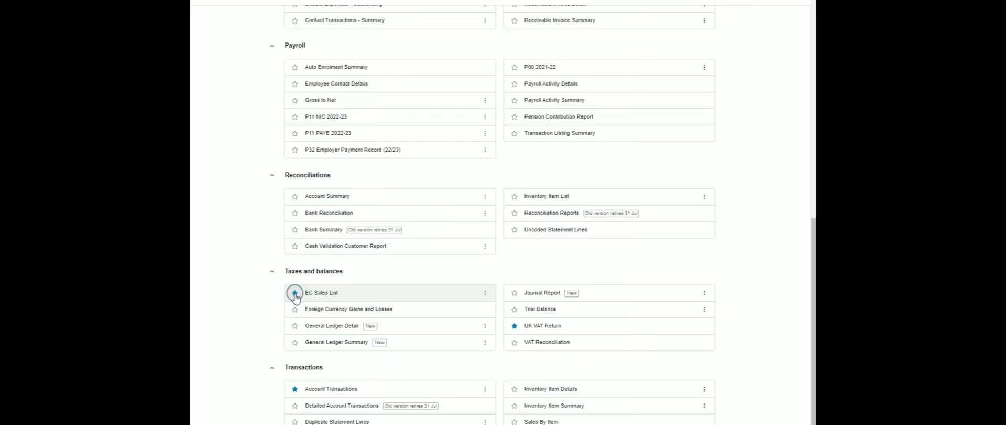
scroll(295, 296, "up", 10)
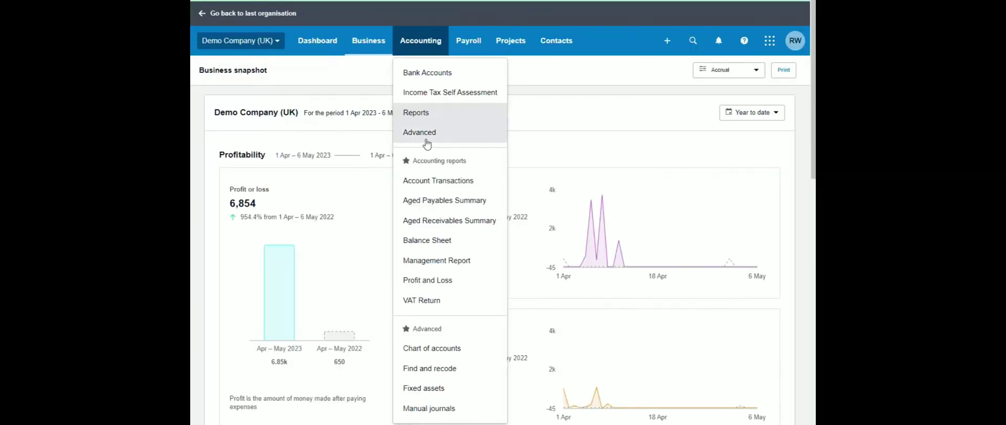
Open Advanced accounting in a new browser tab, then go back to the Business snapshot tab
right_click(423, 136)
left_click(452, 148)
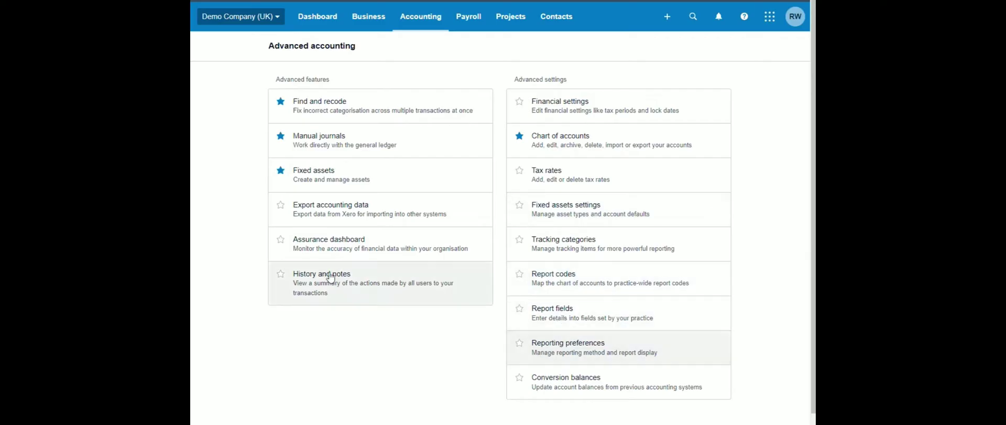
left_click(520, 139)
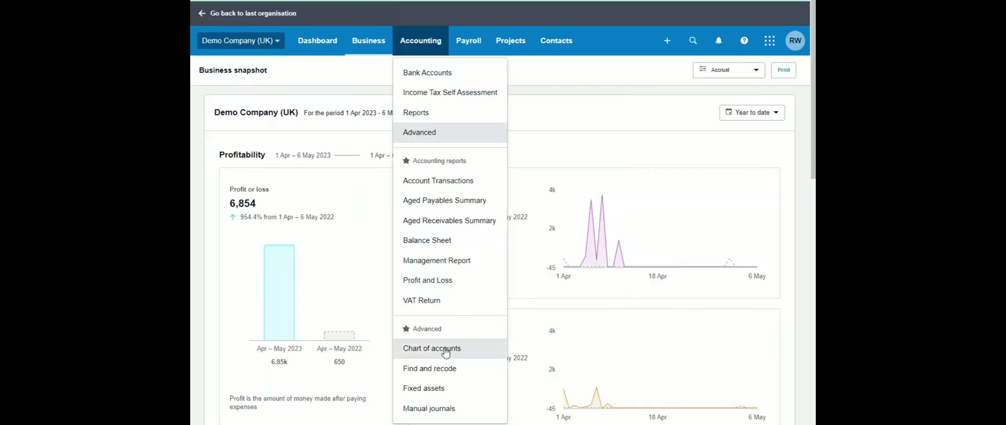
Open the Chart of accounts and search 'int' to list Interest Income (270) and Interest Paid (437)
right_click(449, 355)
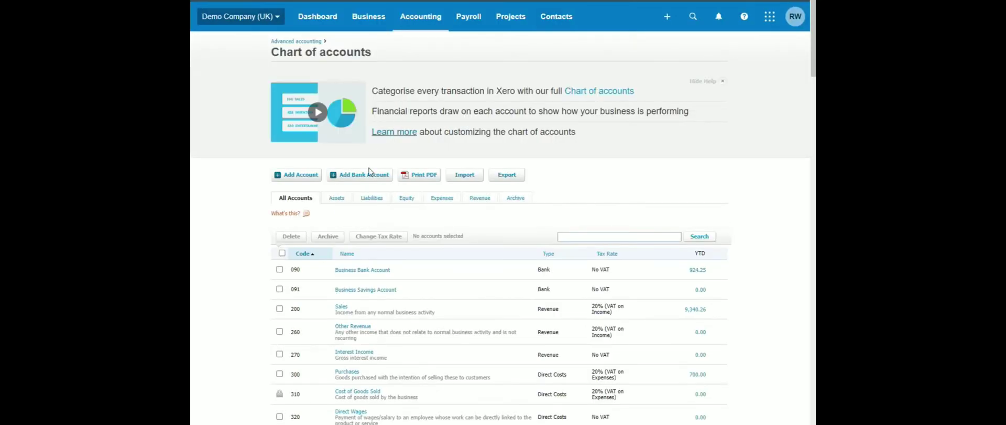
scroll(277, 218, "down", 3)
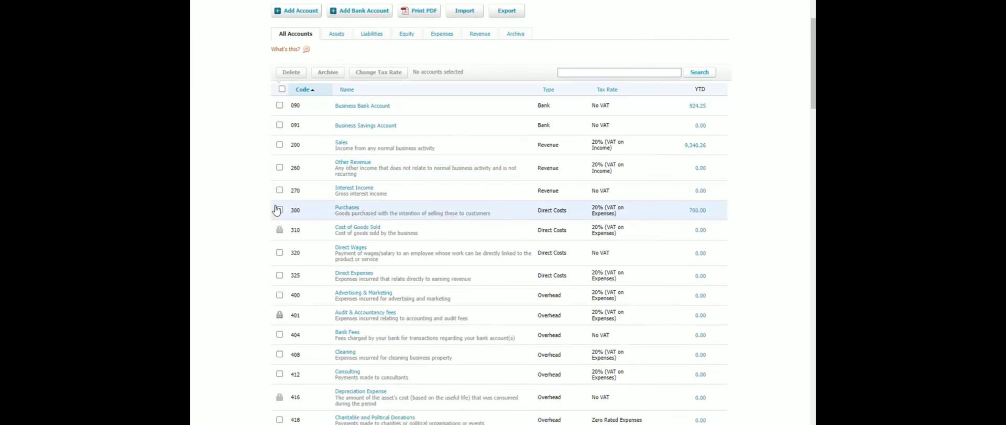
scroll(276, 210, "up", 3)
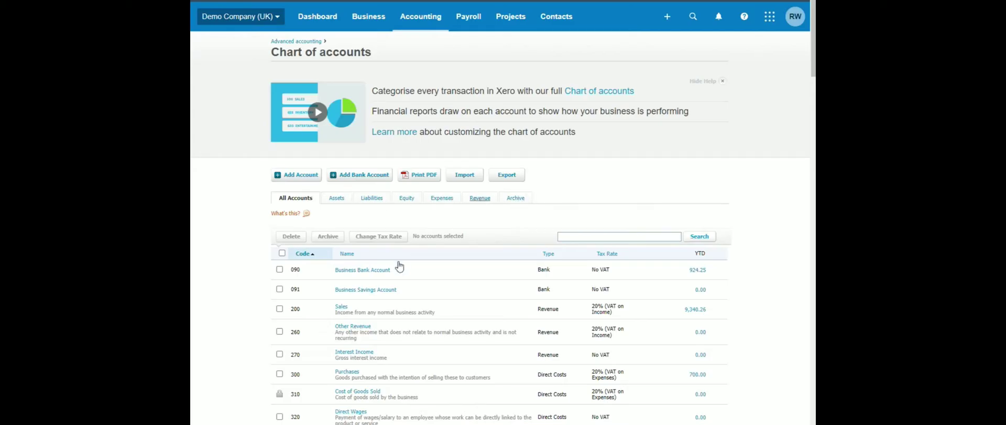
scroll(399, 265, "down", 2)
scroll(400, 263, "down", 1)
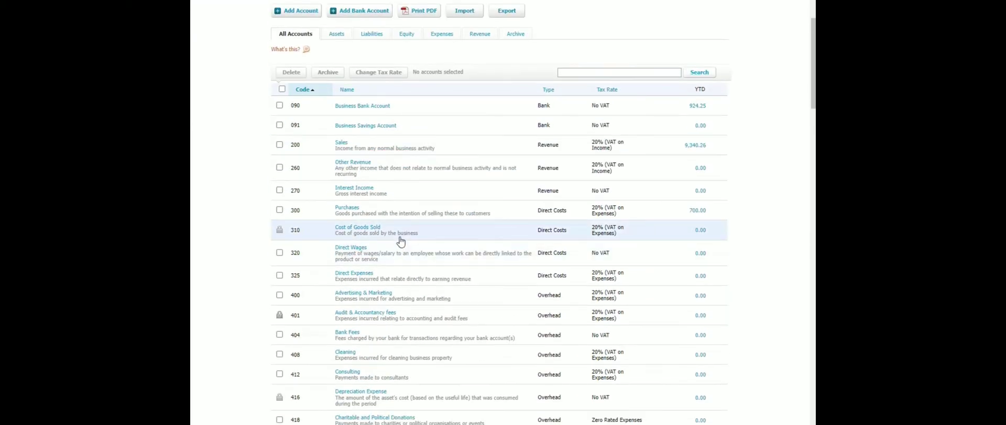
scroll(401, 240, "up", 2)
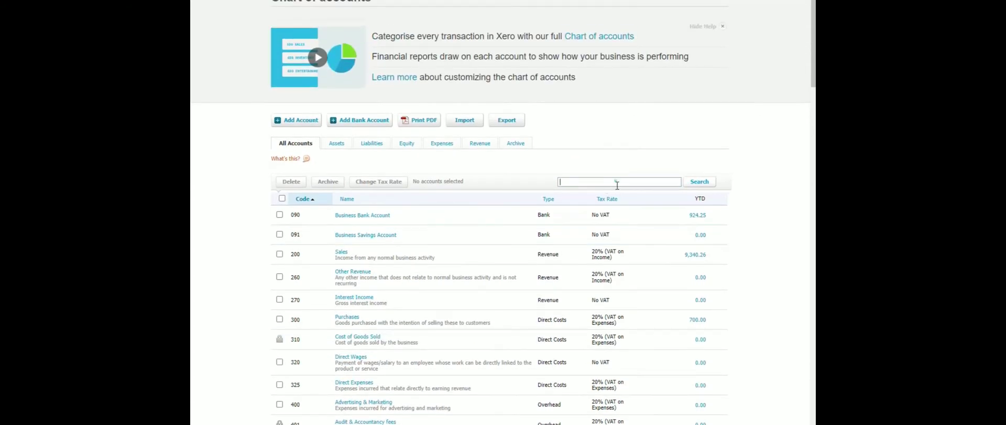
left_click(614, 181)
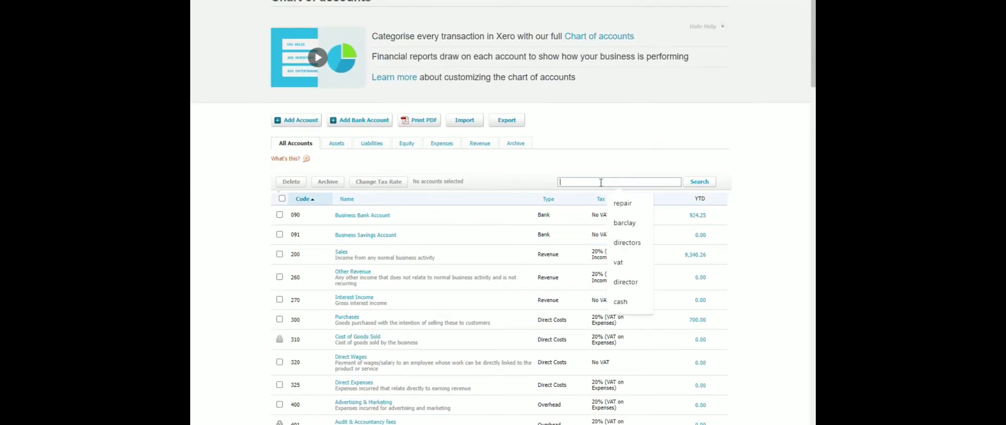
type("interest")
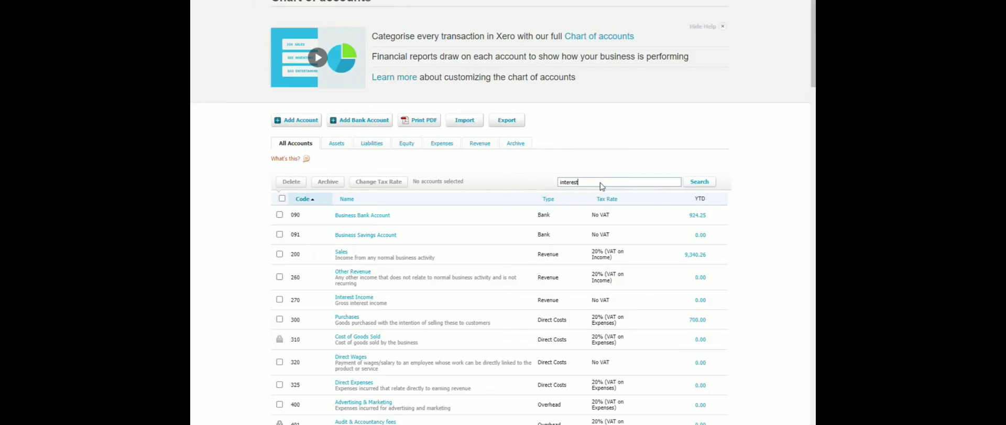
key("Return")
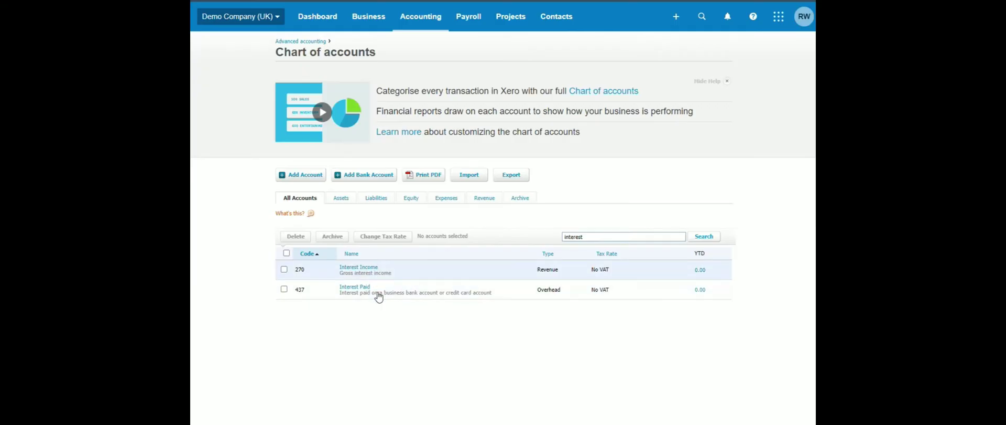
left_click(313, 176)
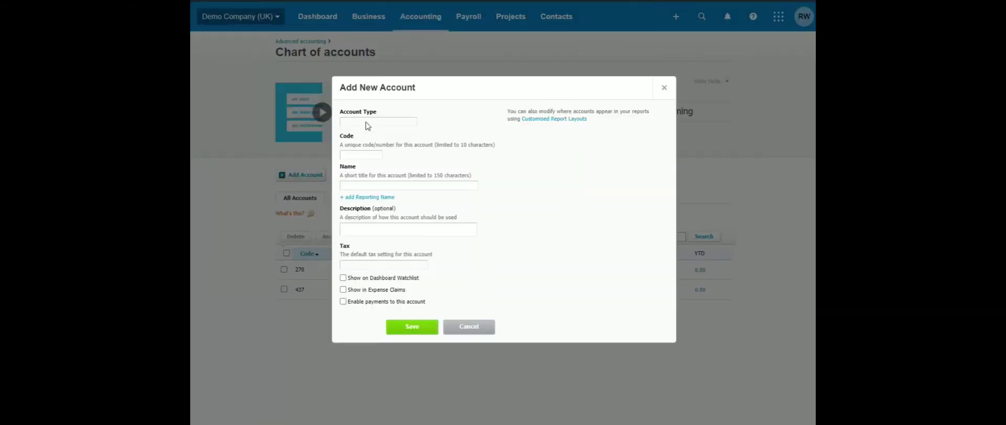
left_click(367, 122)
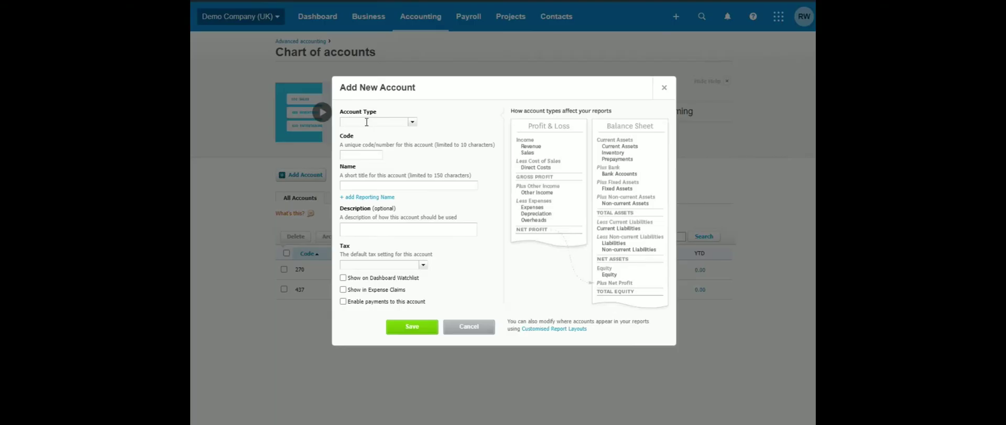
key("BackSpace")
key("BackSpace")
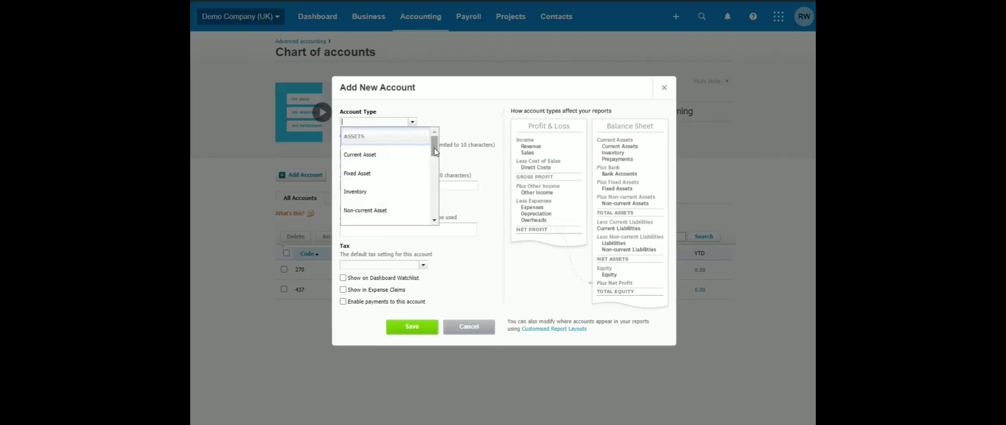
left_click_drag(435, 152, 437, 210)
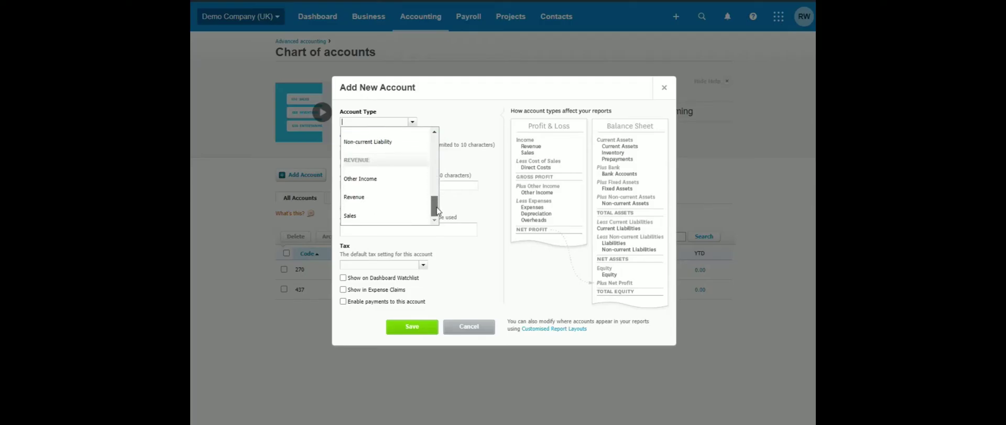
left_click(404, 178)
left_click(373, 154)
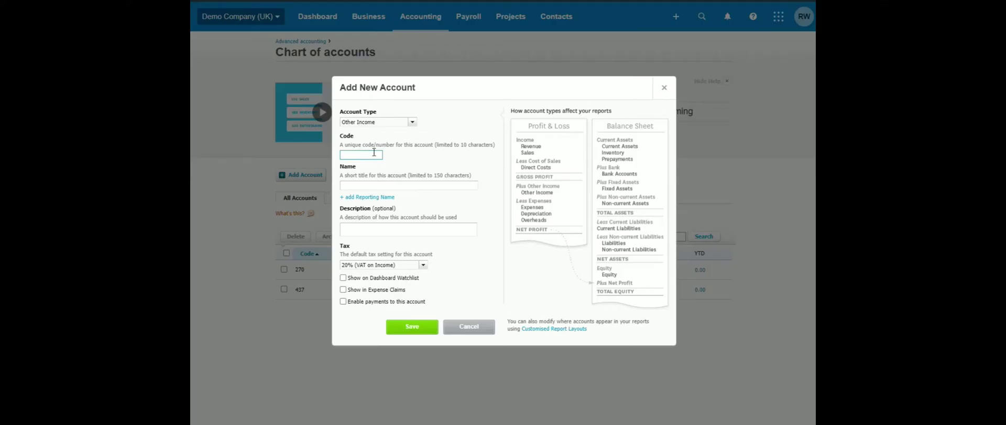
left_click(363, 185)
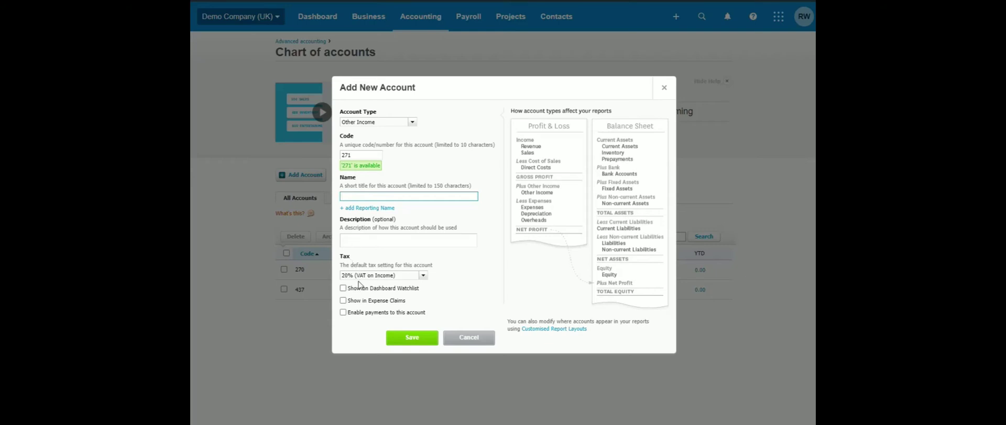
left_click(471, 342)
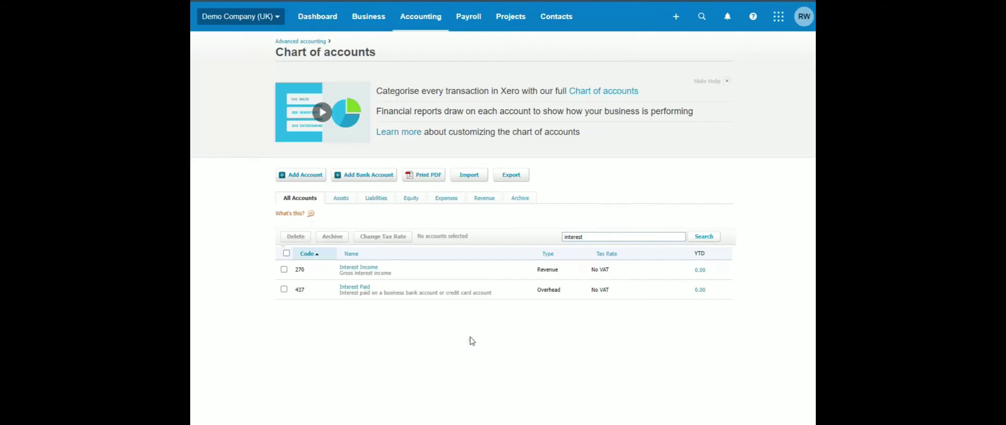
Open the Balance Sheet report from the Accounting menu
right_click(417, 25)
left_click(411, 22)
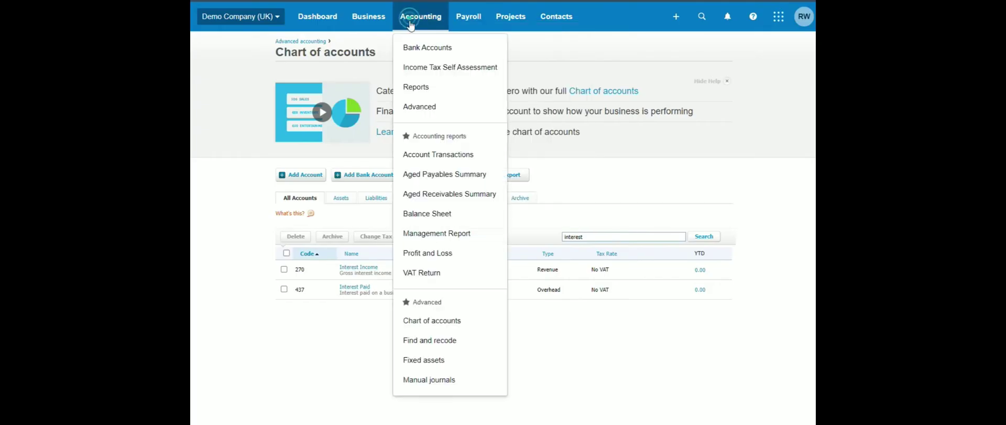
right_click(426, 217)
left_click(466, 226)
key("ctrl+Tab")
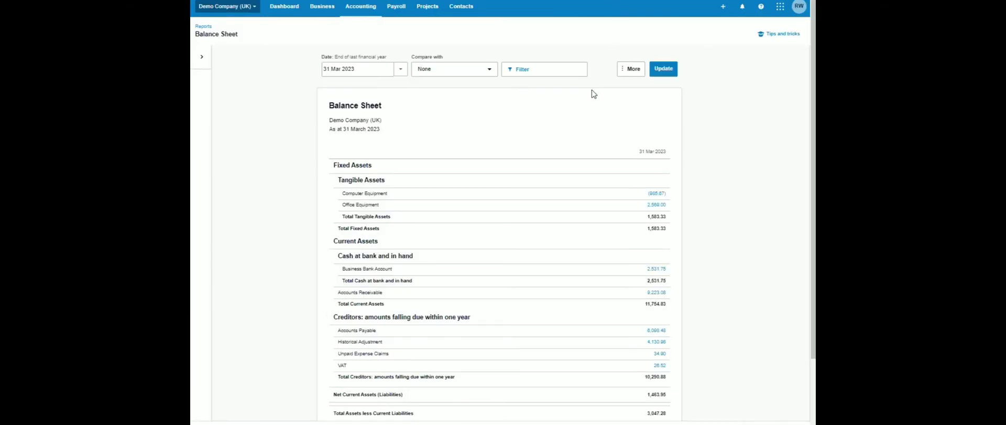
scroll(594, 94, "down", 1)
left_click_drag(332, 109, 565, 111)
left_click(681, 114)
scroll(352, 249, "down", 1)
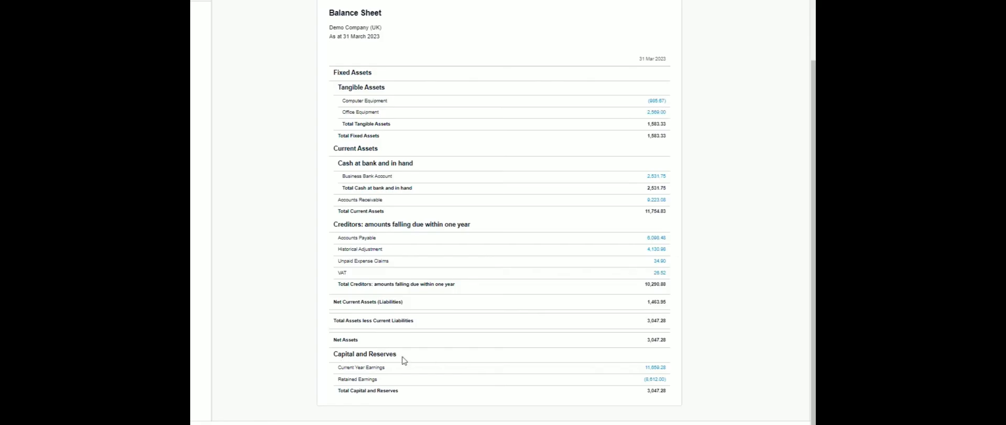
scroll(422, 362, "up", 2)
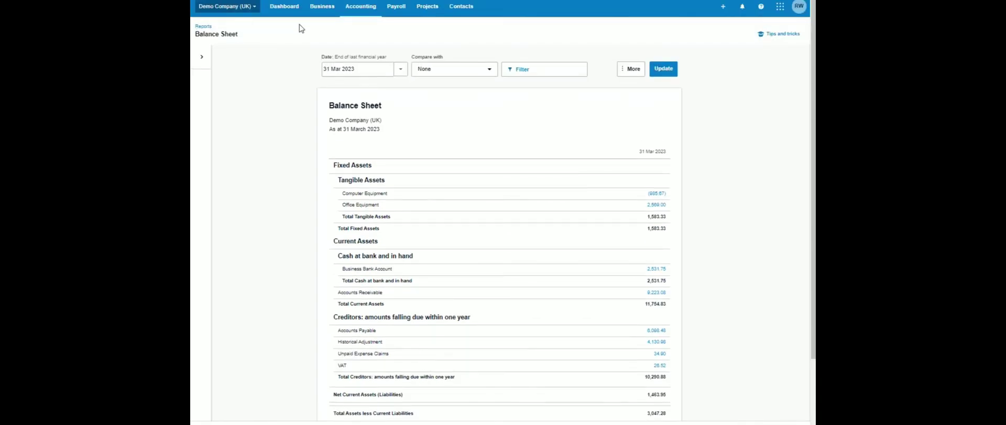
Compare the 31 March 2023 Balance Sheet with 2 previous years, keeping the date unchanged
left_click(454, 68)
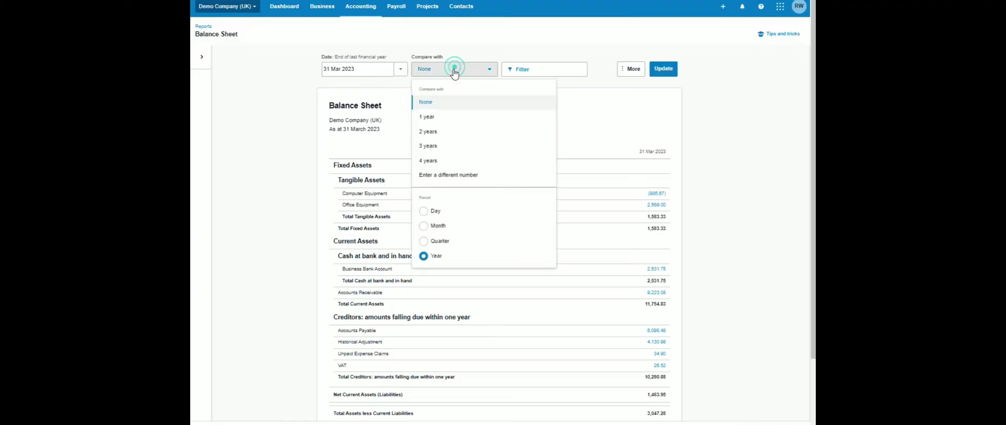
left_click(441, 131)
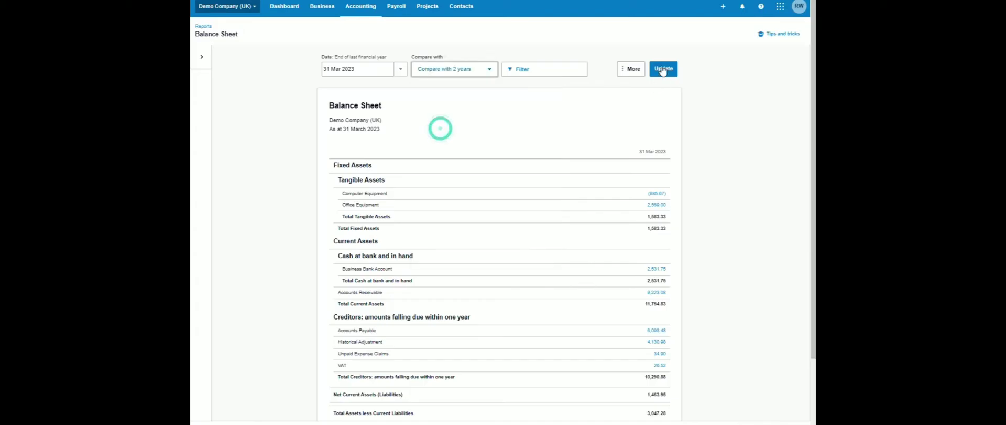
left_click(662, 69)
left_click(378, 69)
left_click(401, 69)
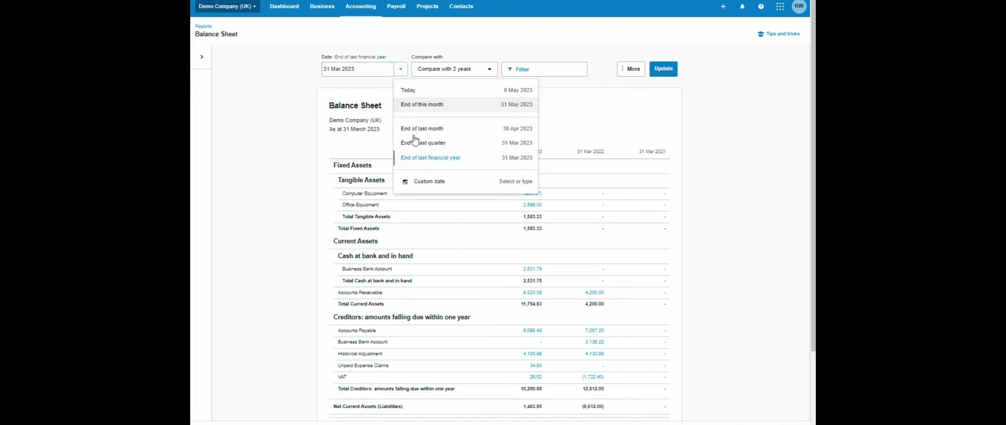
left_click(293, 81)
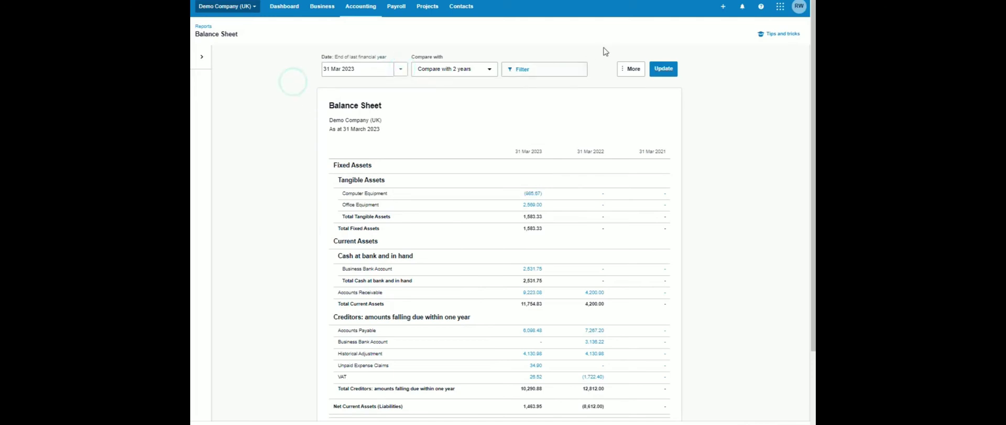
Open the Profit and Loss report from the Accounting menu
left_click(361, 6)
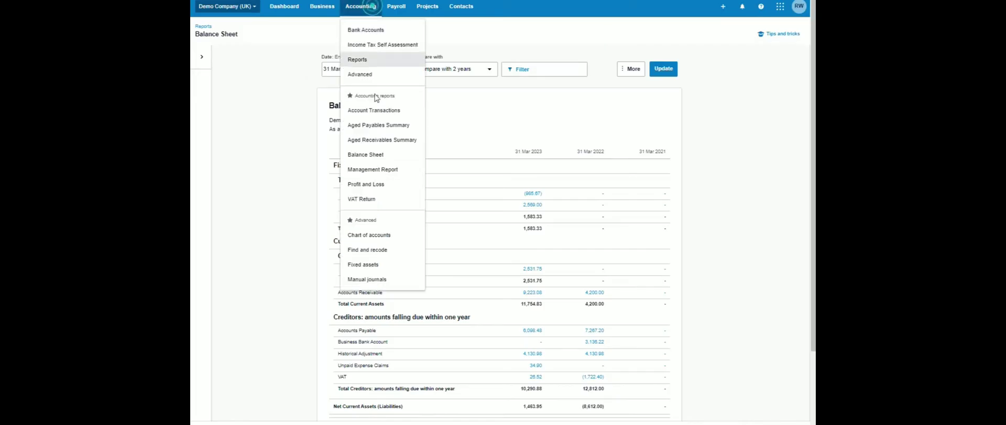
right_click(382, 185)
key("Escape")
left_click(407, 186)
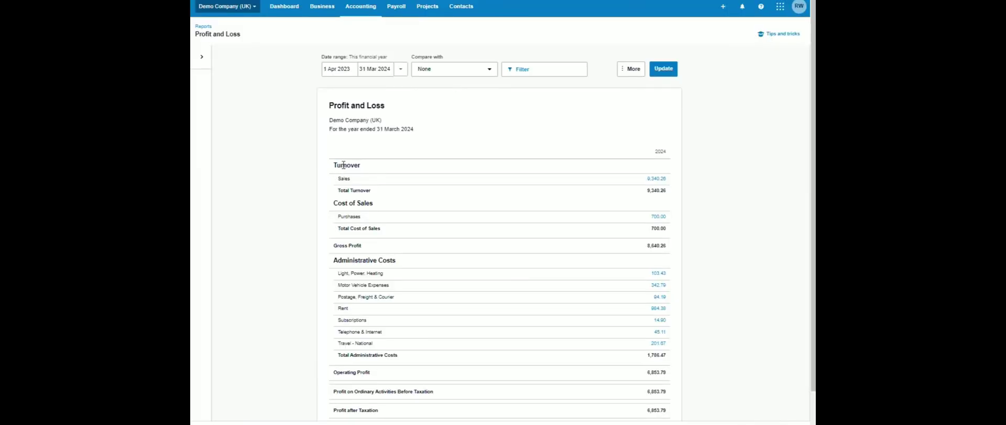
scroll(352, 209, "down", 1)
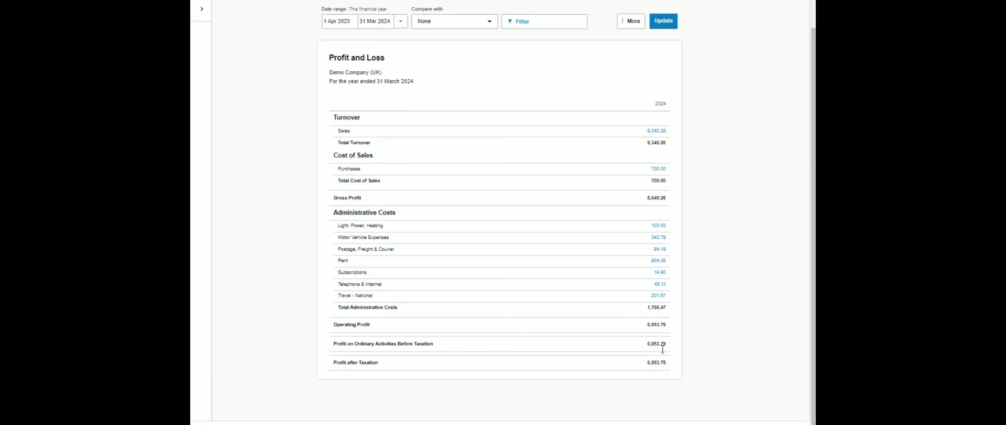
scroll(448, 253, "up", 1)
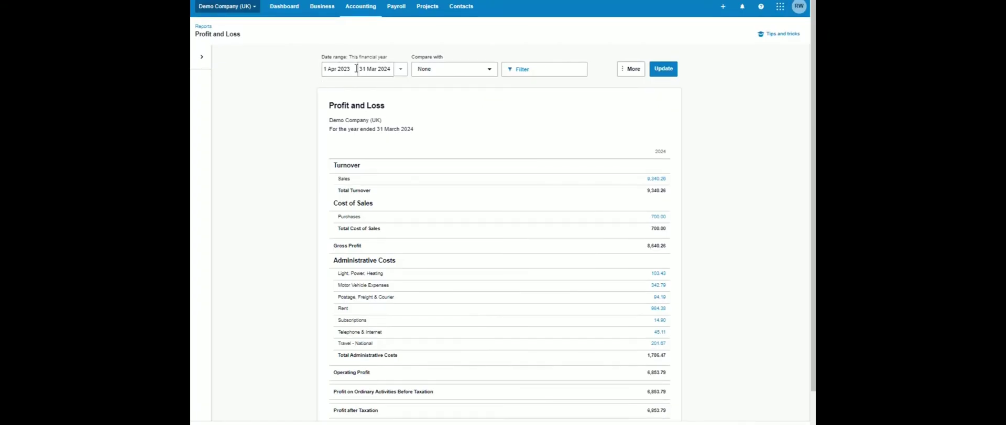
Set Profit and Loss to this month, May 2023, compared with 2 months (Apr, Mar 2023)
left_click(401, 69)
left_click(409, 90)
left_click(456, 70)
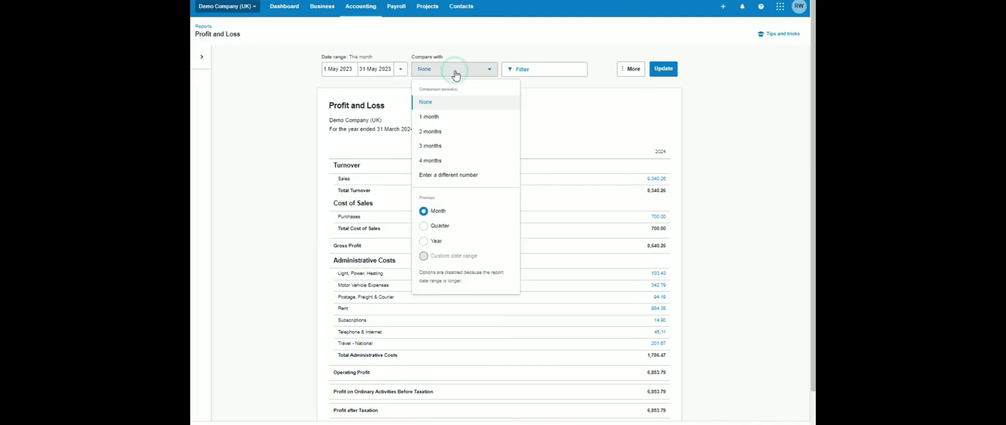
left_click(449, 130)
left_click(663, 68)
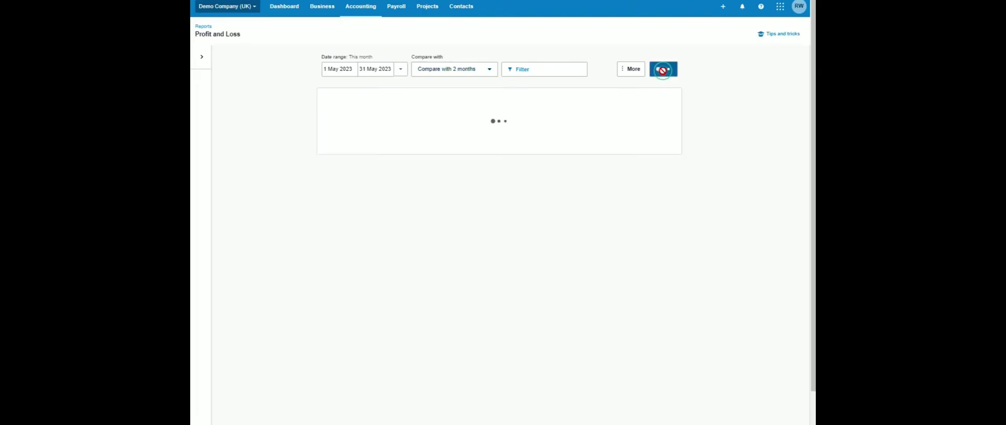
scroll(635, 202, "down", 3)
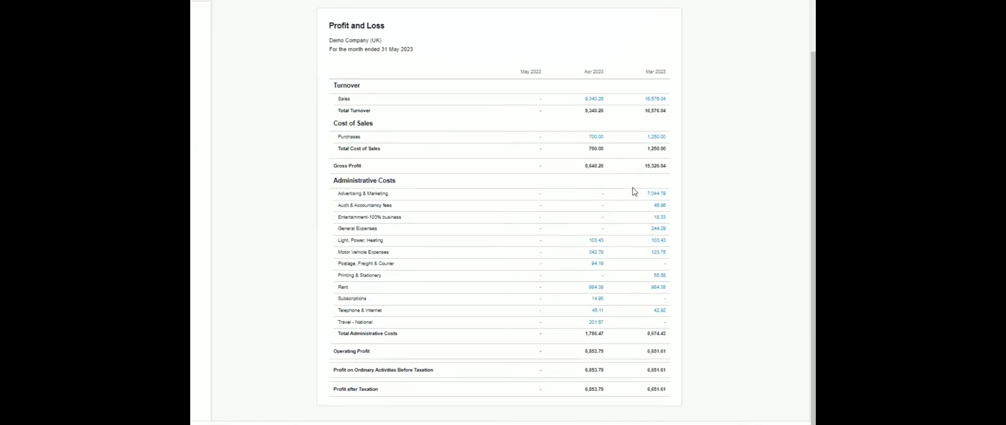
scroll(633, 187, "up", 3)
scroll(633, 188, "down", 3)
scroll(633, 185, "up", 3)
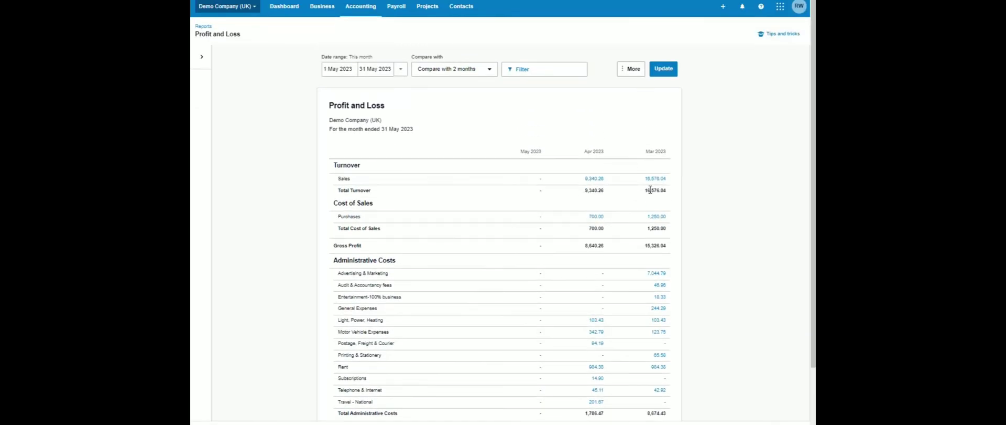
scroll(650, 189, "down", 3)
scroll(487, 185, "up", 3)
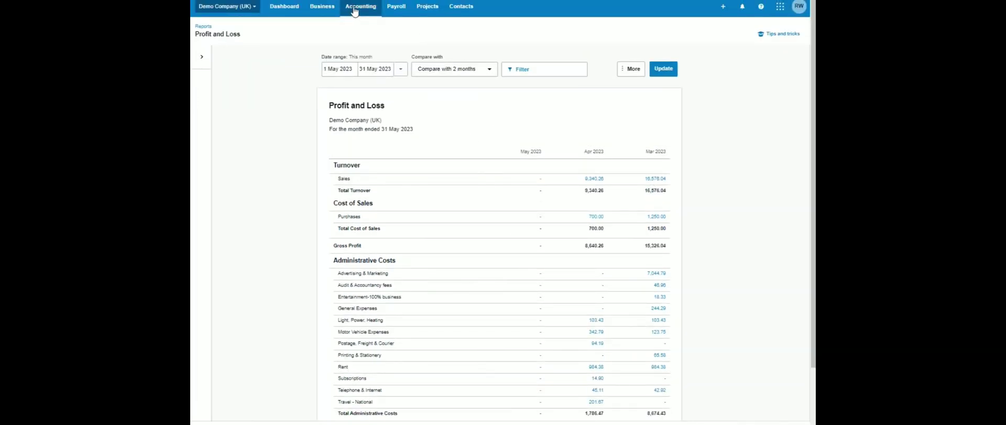
Open the All Contacts list
left_click(429, 10)
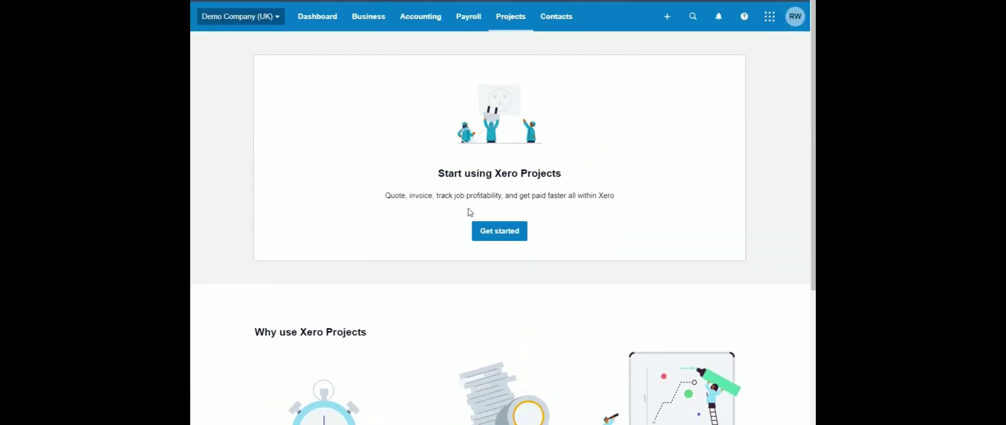
left_click(554, 24)
left_click(558, 47)
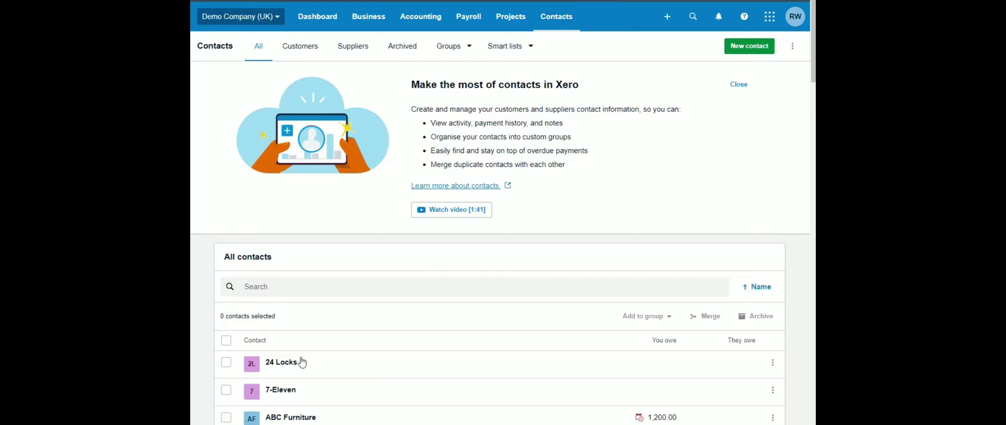
scroll(368, 376, "down", 8)
scroll(385, 348, "up", 10)
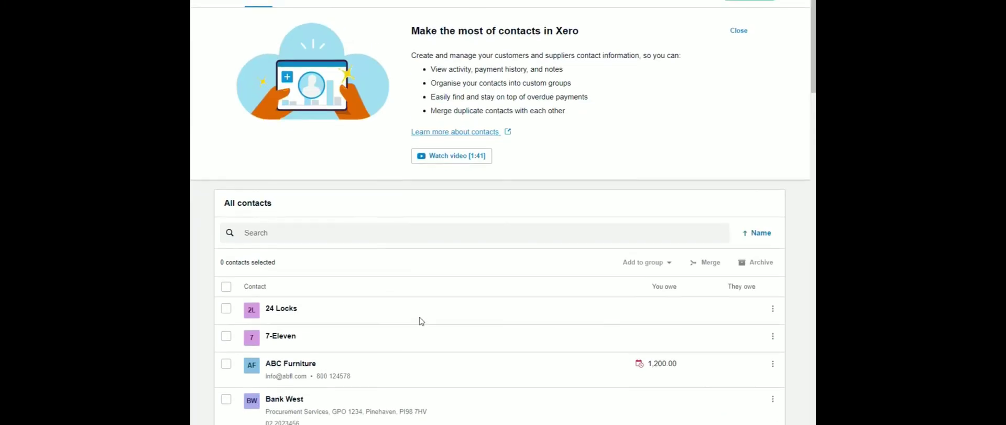
Filter contacts by Suppliers, then Customers, and open the Bayside Club contact's details
left_click(365, 48)
left_click(300, 47)
scroll(328, 317, "down", 3)
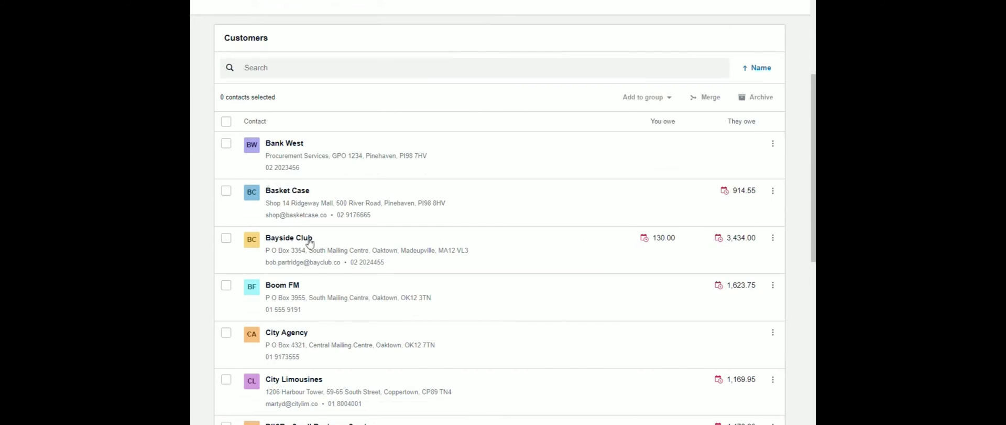
left_click(293, 235)
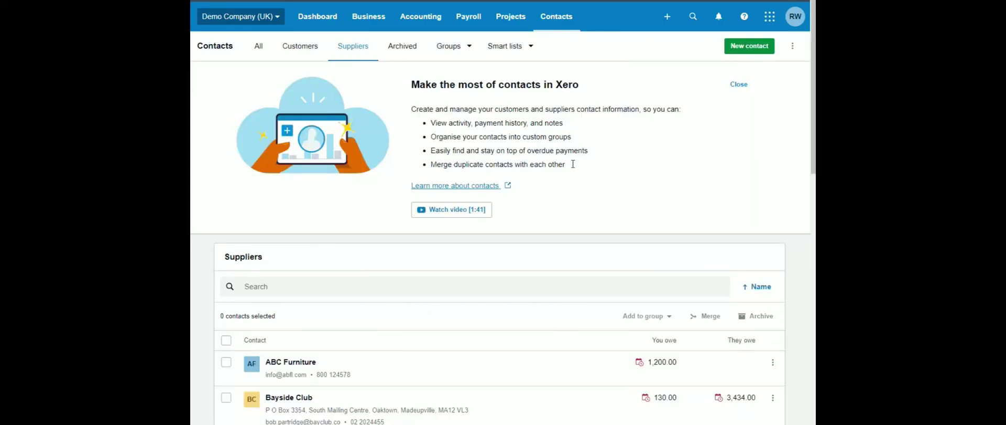
Dismiss the Hubdoc promotion on bill 945-Ocon, then view and close its Related Files panel
scroll(574, 167, "down", 5)
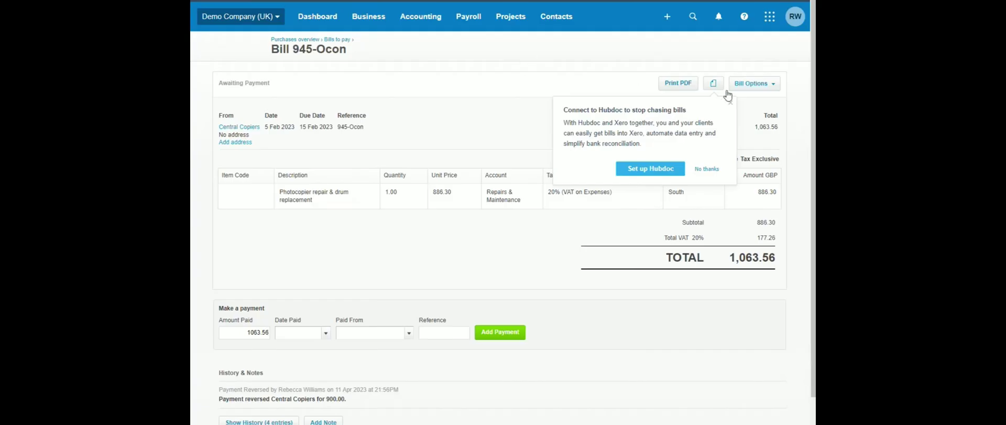
left_click(731, 103)
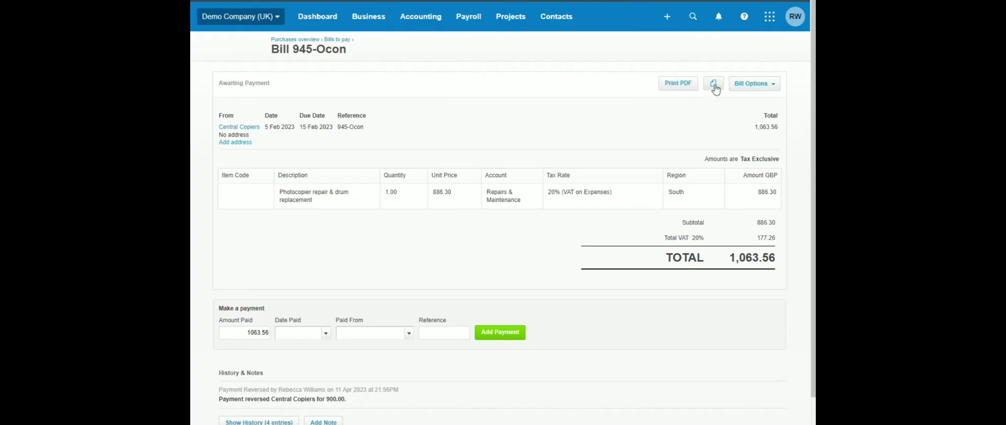
left_click(714, 85)
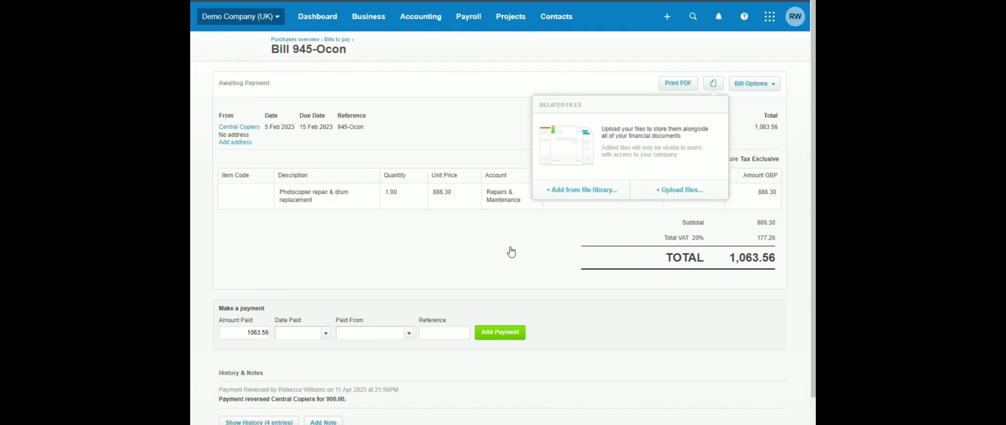
left_click(471, 92)
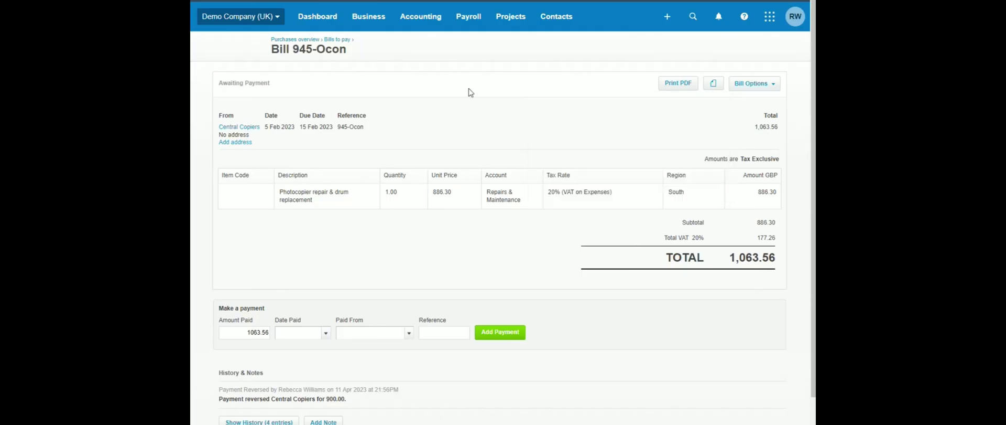
Open the fixed assets register, select the office furniture draft asset and view registered assets
left_click(430, 22)
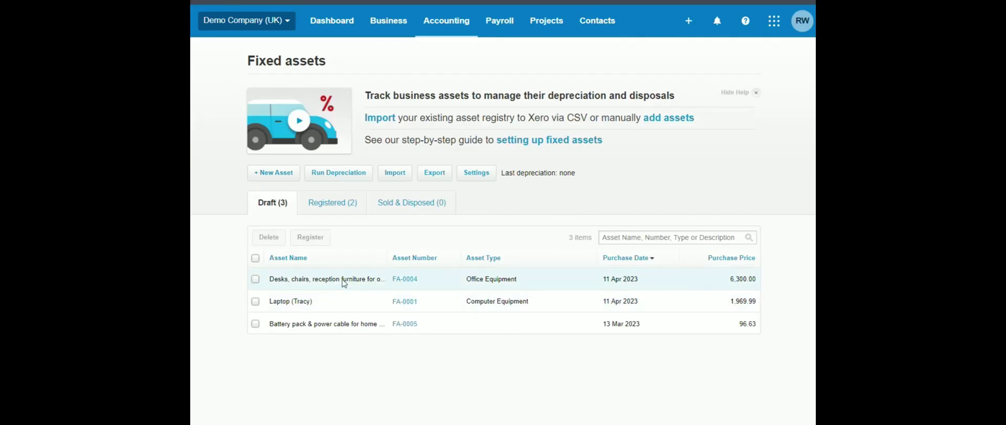
left_click(255, 278)
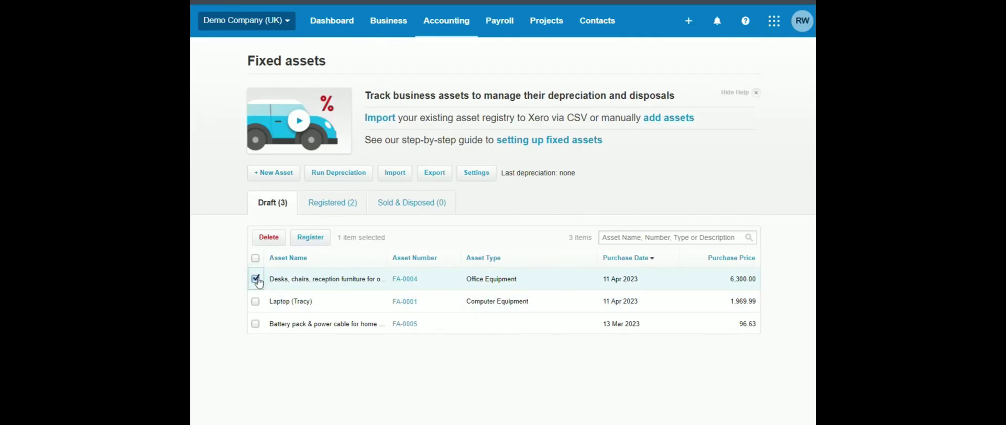
left_click(334, 202)
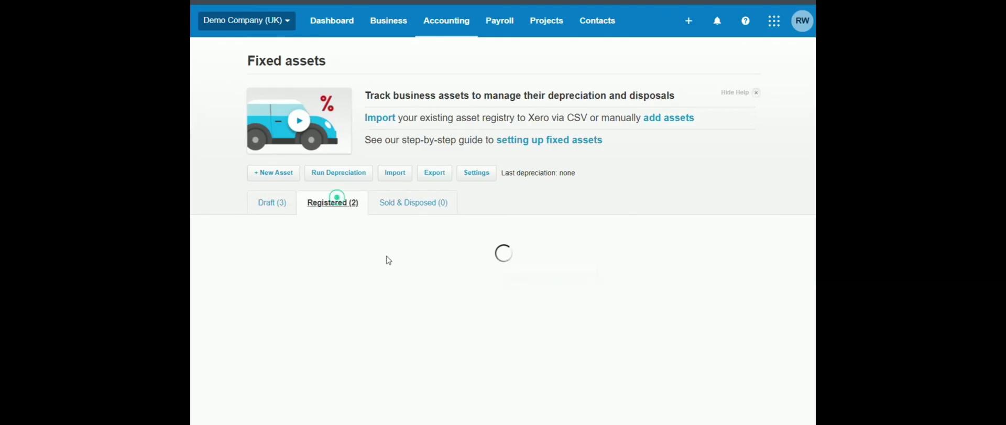
Start a depreciation run with the end date set to 30 Jun 2022
left_click(345, 172)
left_click(420, 165)
left_click_drag(449, 236, 458, 166)
left_click(458, 168)
left_click(420, 164)
left_click(386, 222)
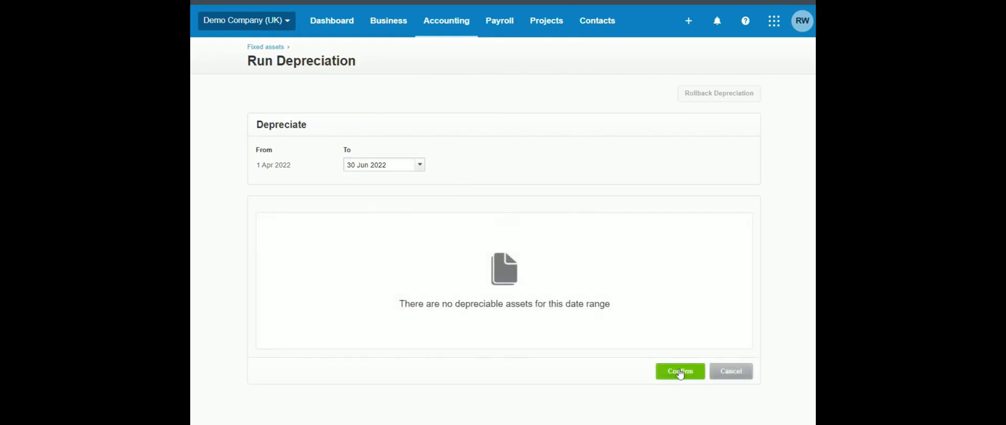
Confirm depreciation to 30 Jun 2022, then roll it back to 1 Apr 2022 and save
left_click(680, 370)
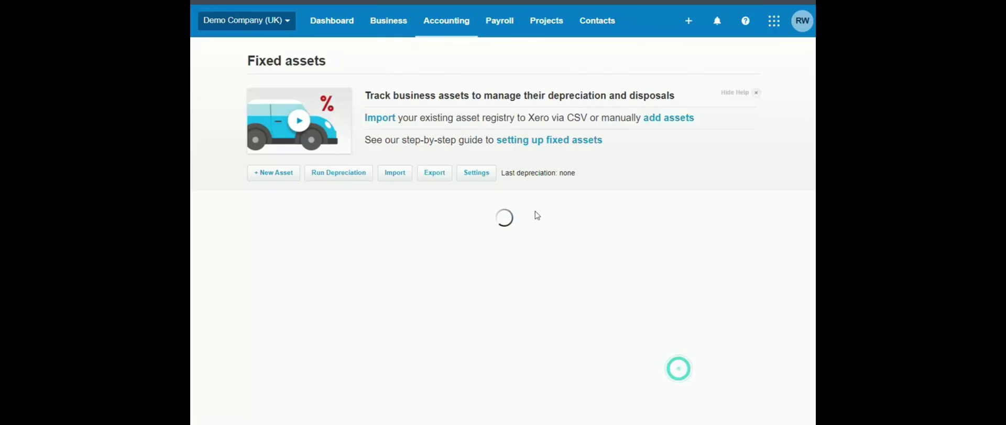
left_click(332, 174)
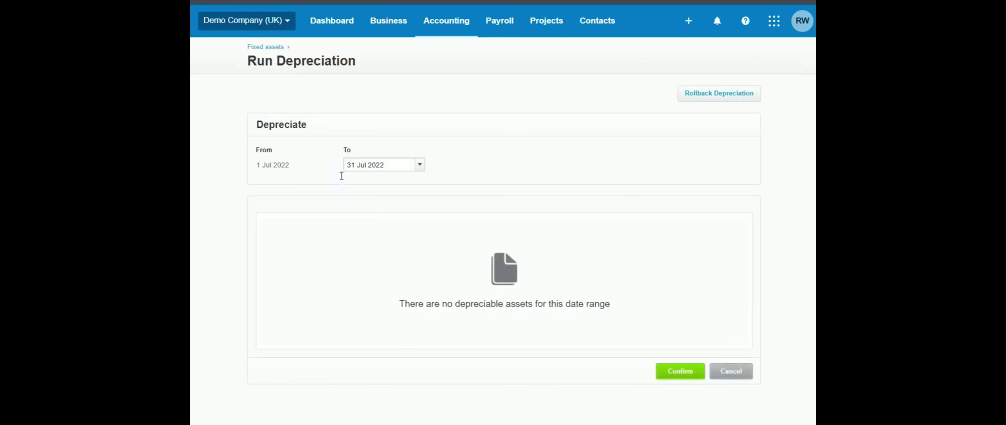
left_click(727, 93)
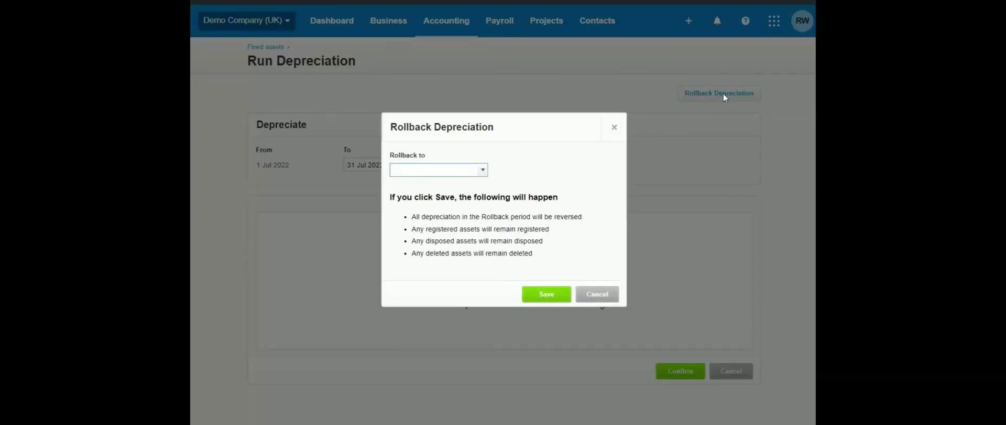
left_click(482, 170)
left_click(461, 188)
left_click(547, 294)
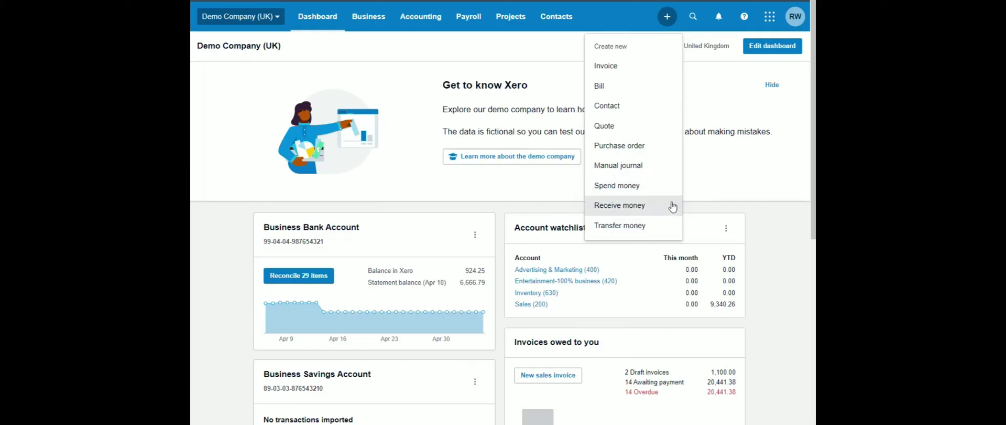
left_click(425, 54)
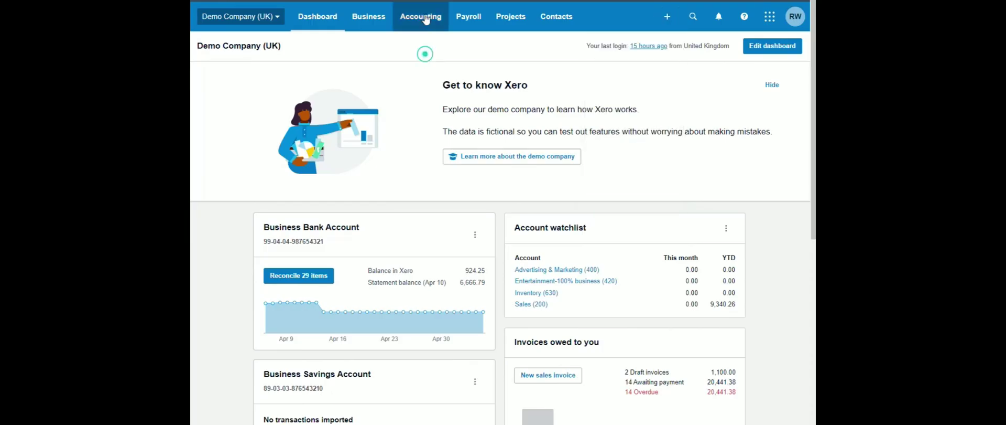
left_click(426, 17)
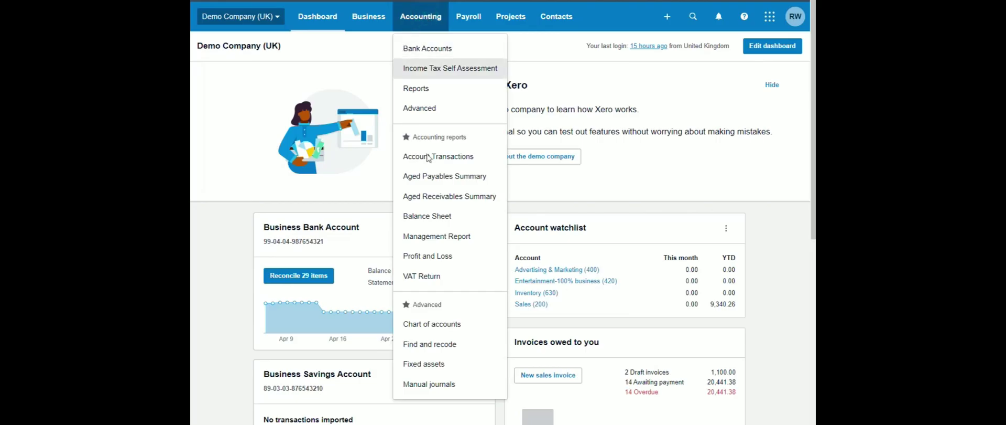
left_click(449, 383)
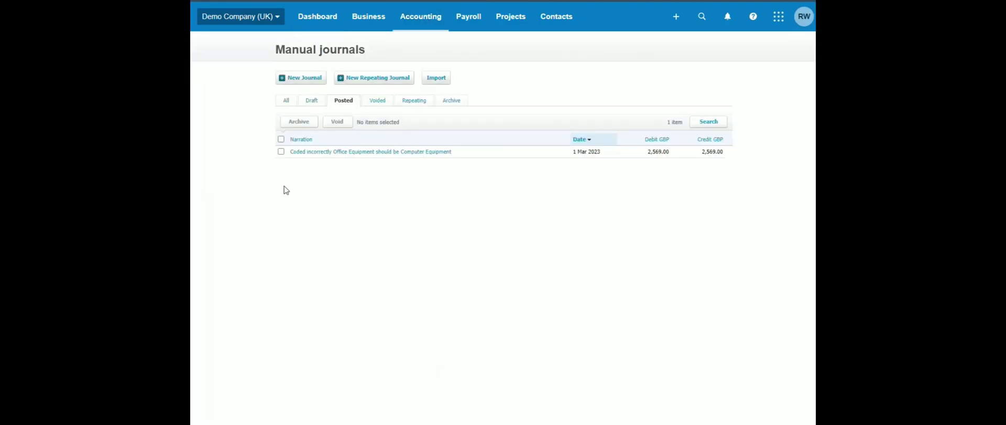
left_click(312, 81)
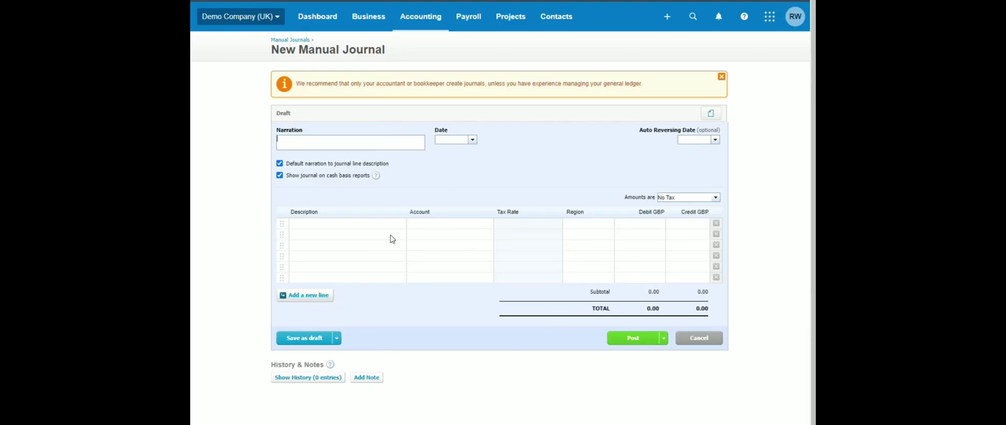
left_click(701, 337)
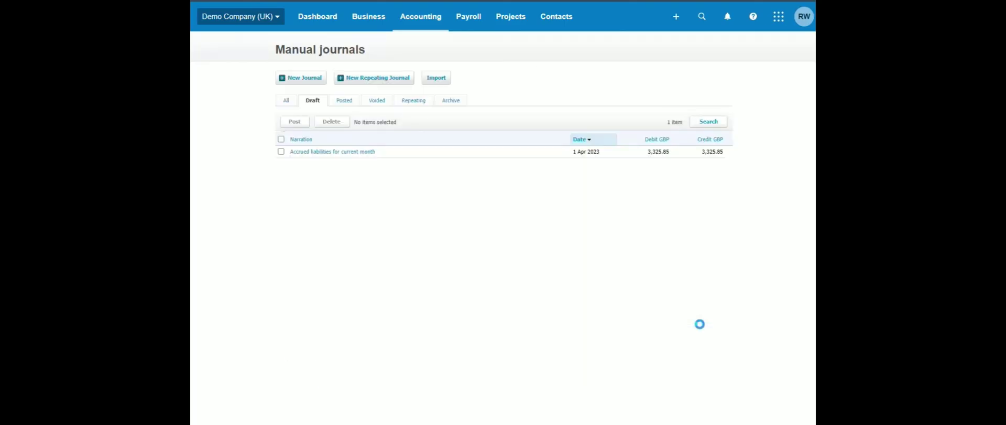